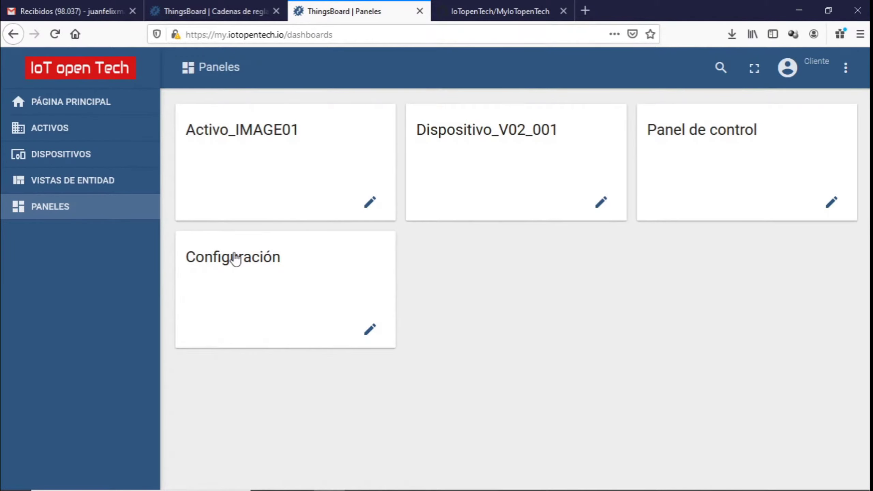
- Open the Configuración dashboard and view the configuration settings of the Puerta principal device
left_click(234, 260)
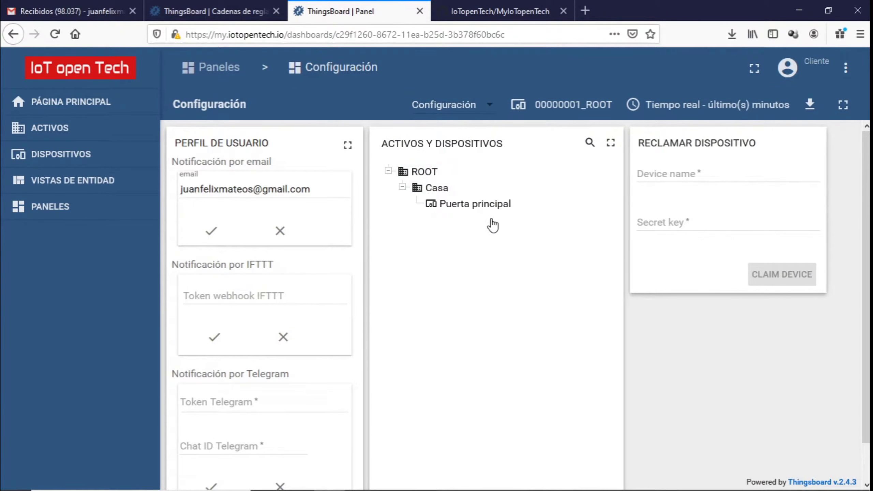
left_click(482, 211)
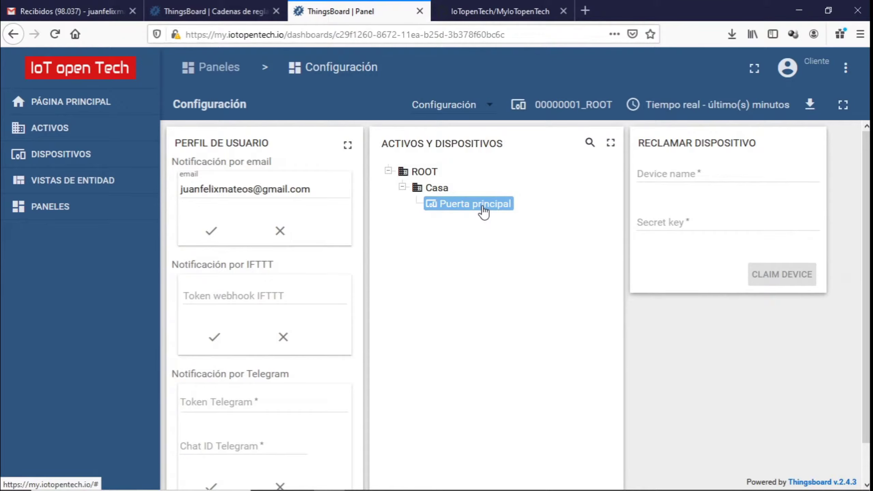
double_click(483, 211)
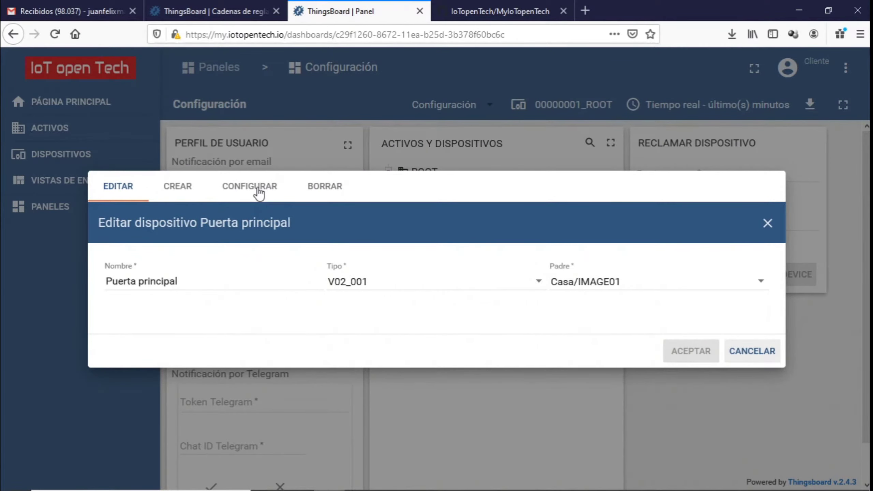
left_click(259, 192)
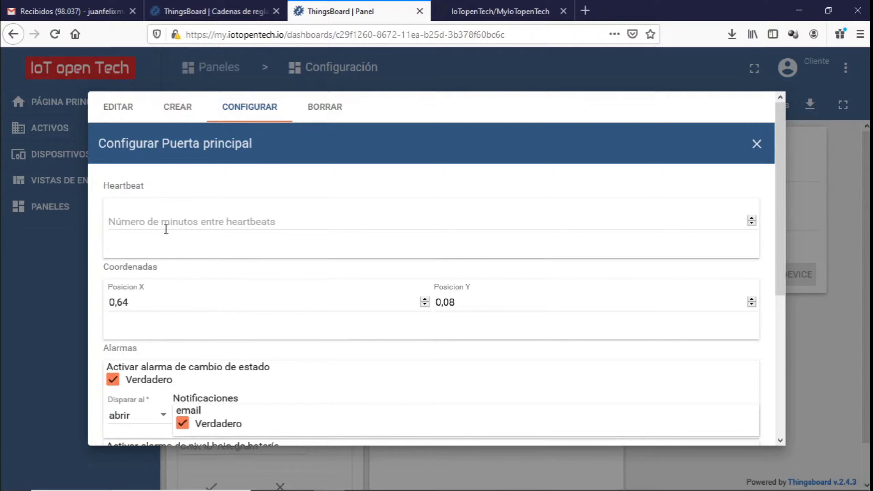
- Reveal the rule chain point in the PowerPoint slideshow, and view the V02_001 rule chain in Chrome
key("alt+Tab")
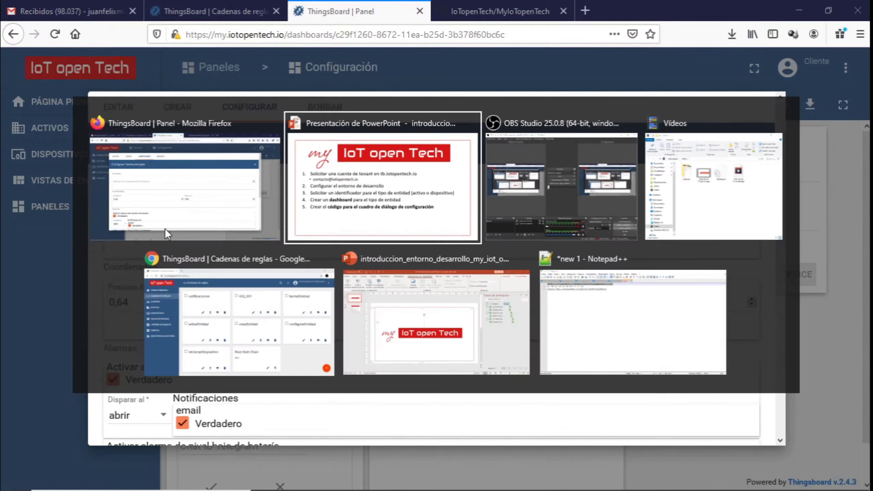
key("Right")
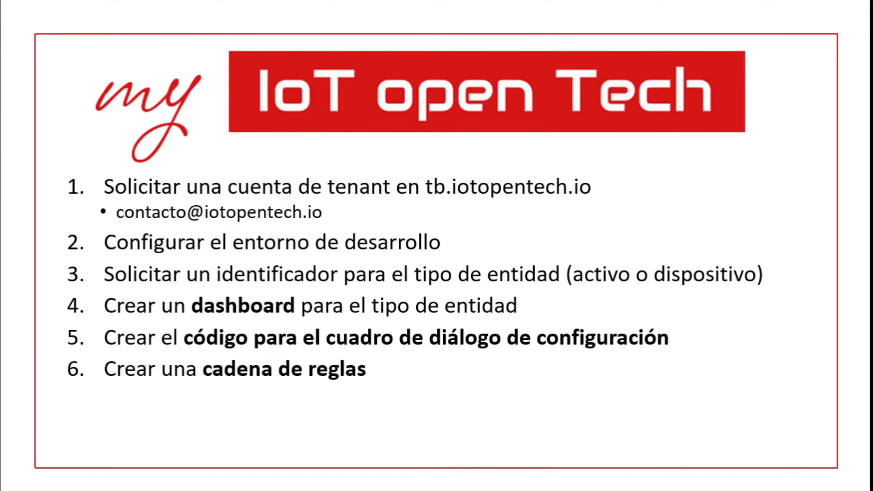
key("alt+Tab")
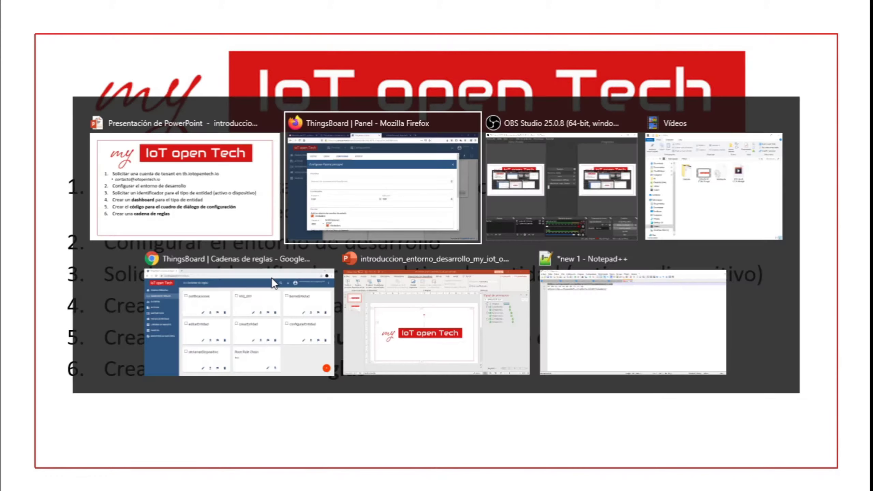
key("alt+Tab")
key("alt+Tab")
key("alt+Tab")
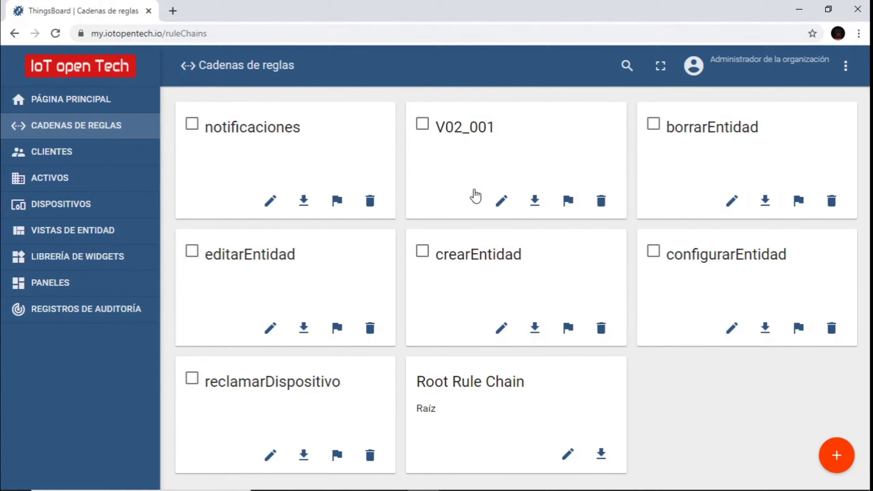
left_click(469, 133)
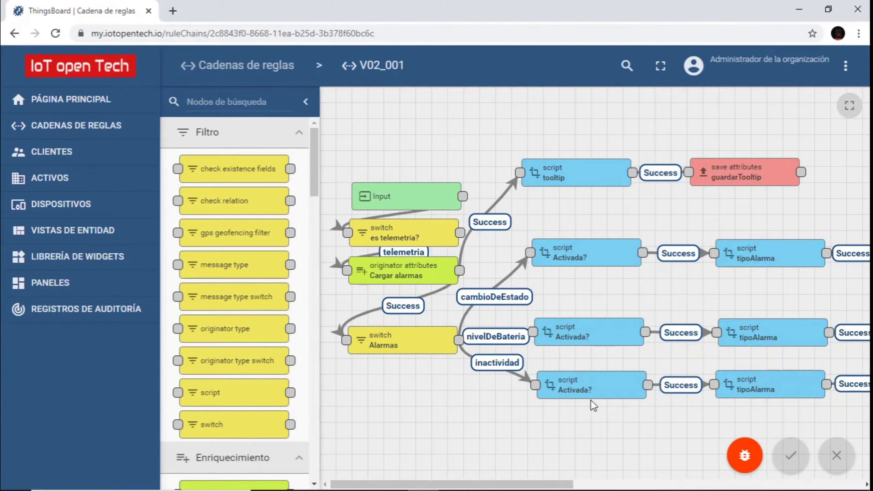
- Reveal the seventh point in the PowerPoint slideshow, and find the development environment procedure in the MyIoTopenTech GitHub readme in Firefox
key("alt+Tab")
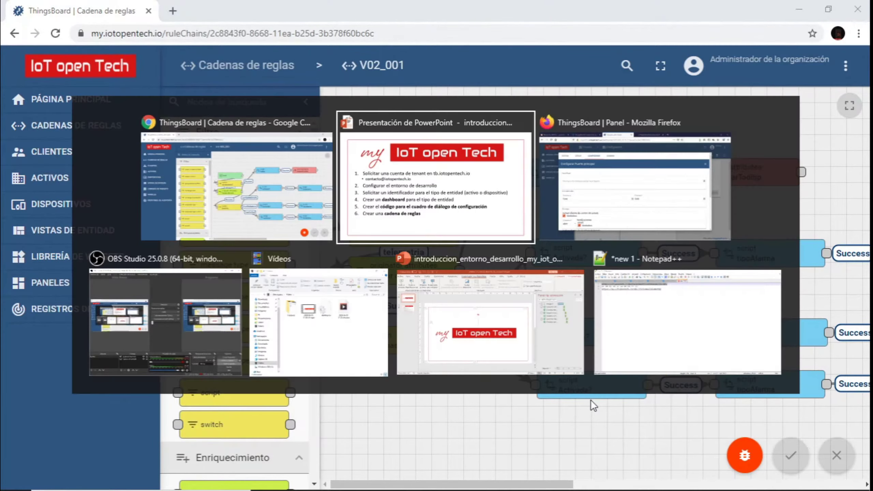
key("Right")
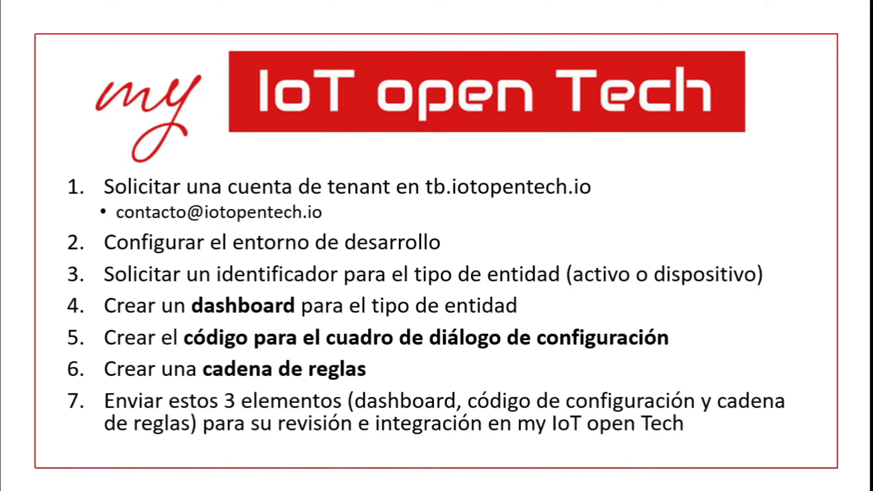
key("alt+Tab")
key("alt+Tab")
key("alt+Tab")
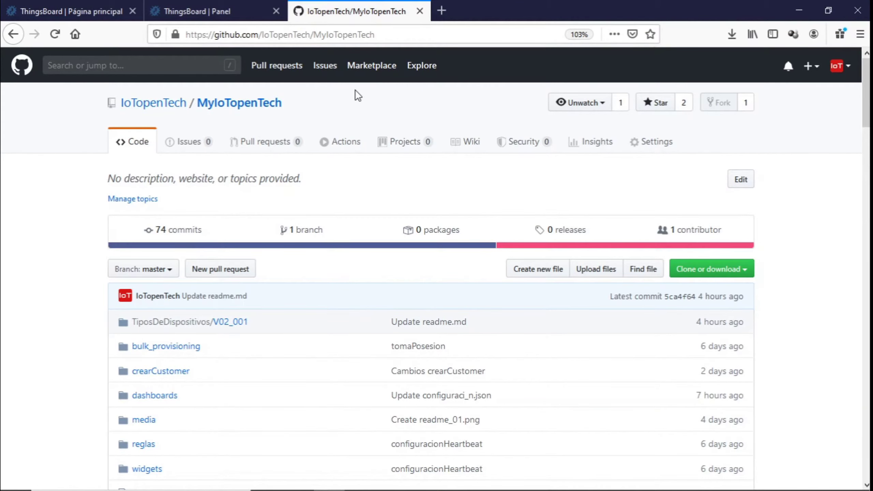
scroll(425, 305, "down", 15)
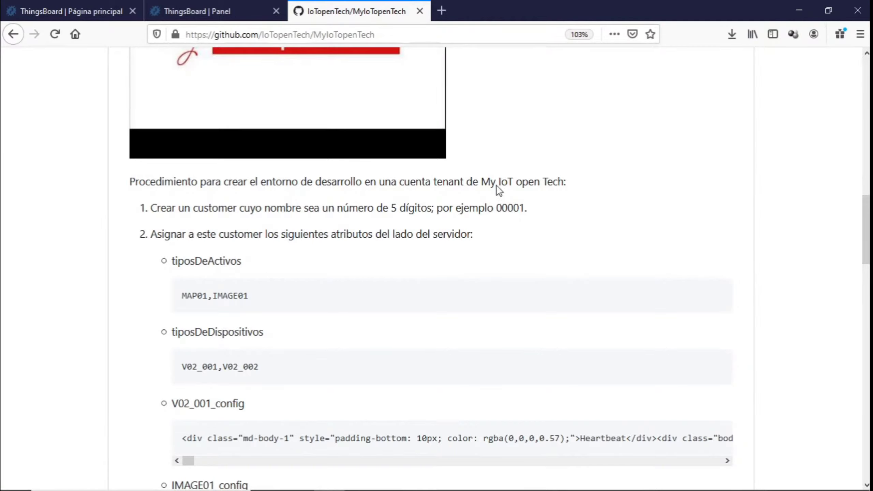
- Create a customer titled 00001 in the tb.iotopentech.io tenant account
left_click(120, 14)
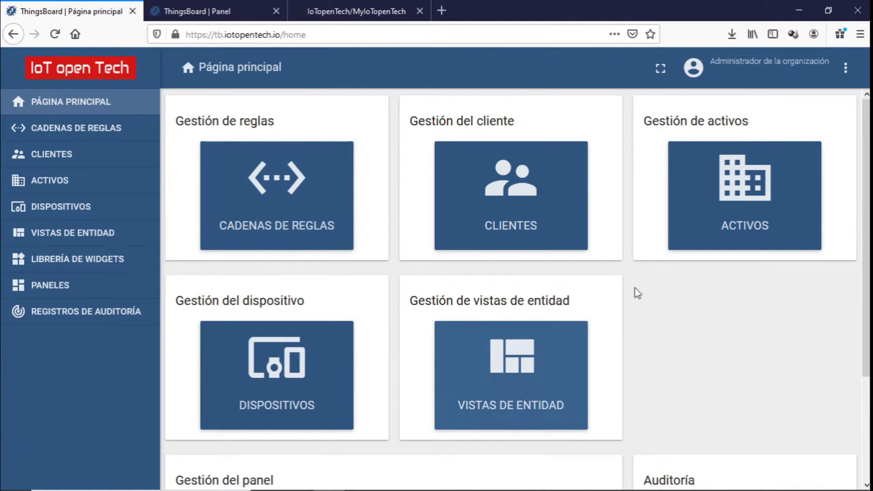
left_click(528, 199)
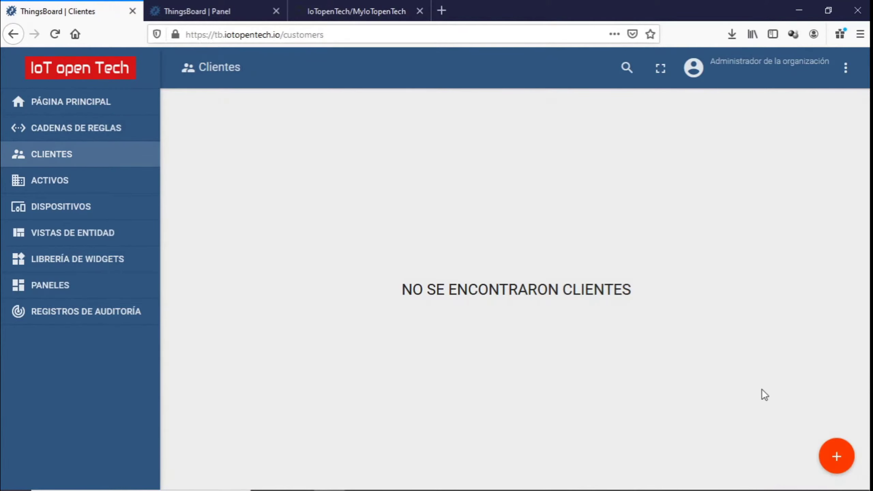
left_click(830, 456)
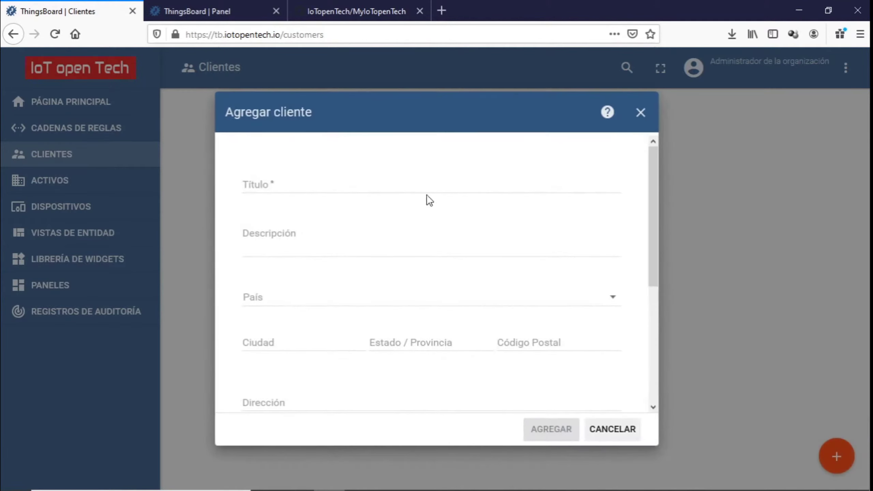
left_click(327, 183)
type("0")
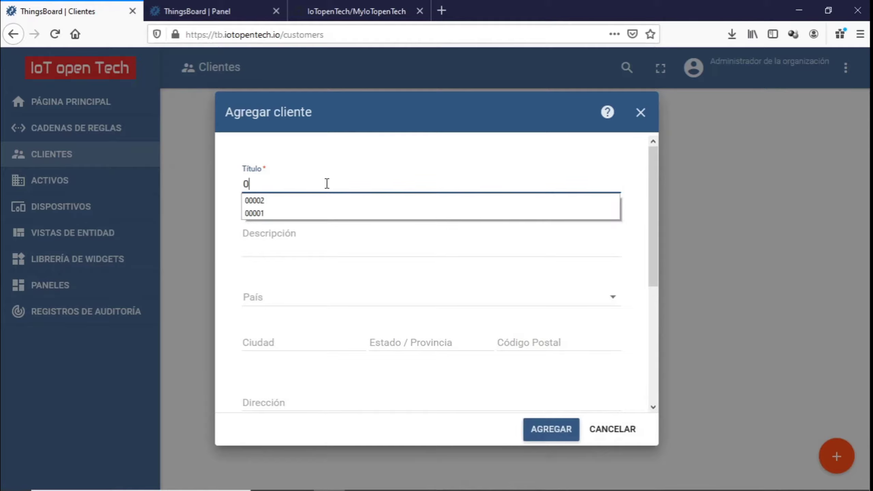
type("0001")
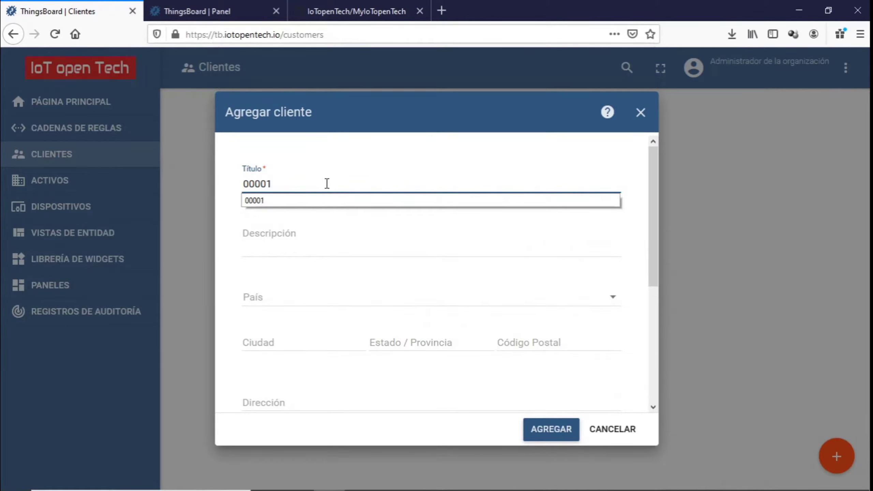
left_click(538, 435)
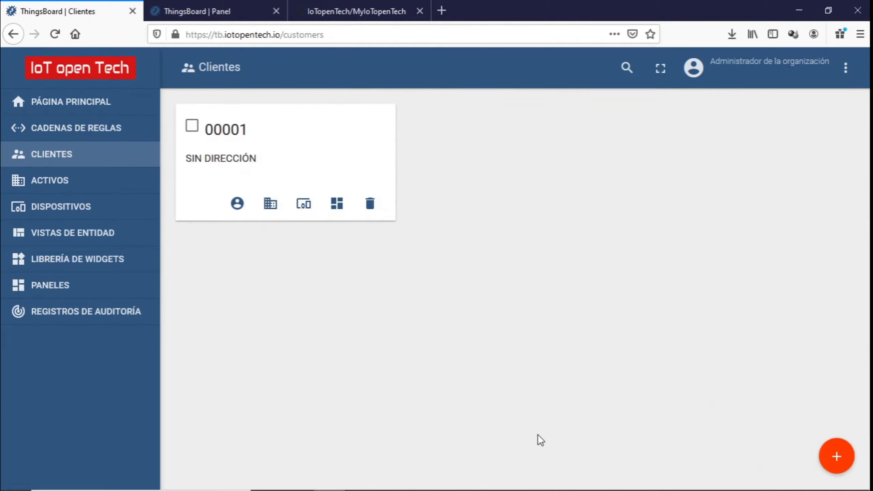
- Examine the asset and device types offered when creating a child entity of Casa in the Configuración dashboard
left_click(382, 12)
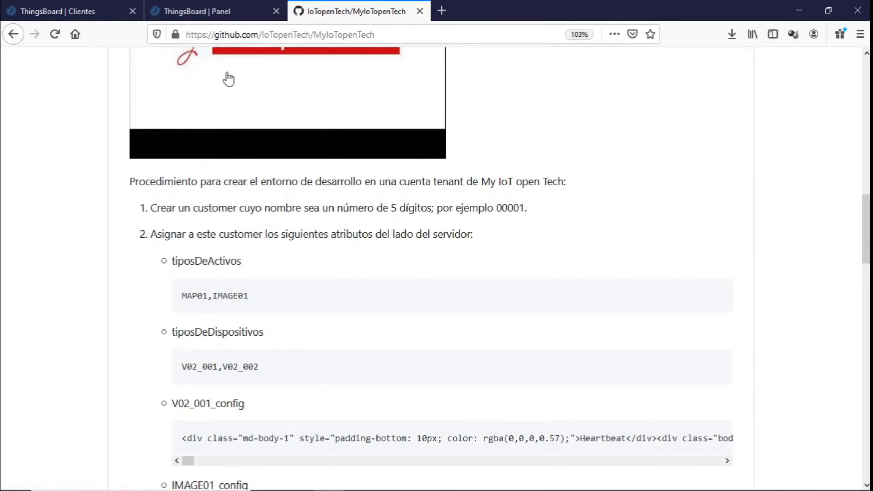
left_click(228, 7)
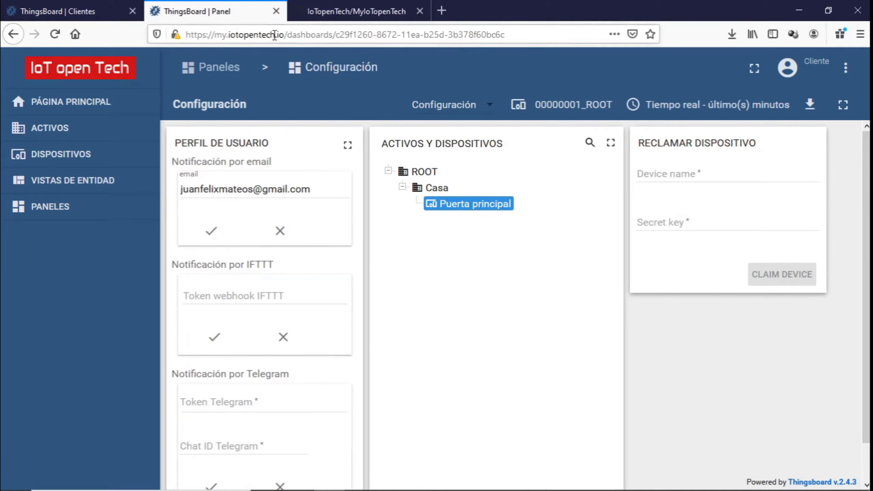
left_click(429, 188)
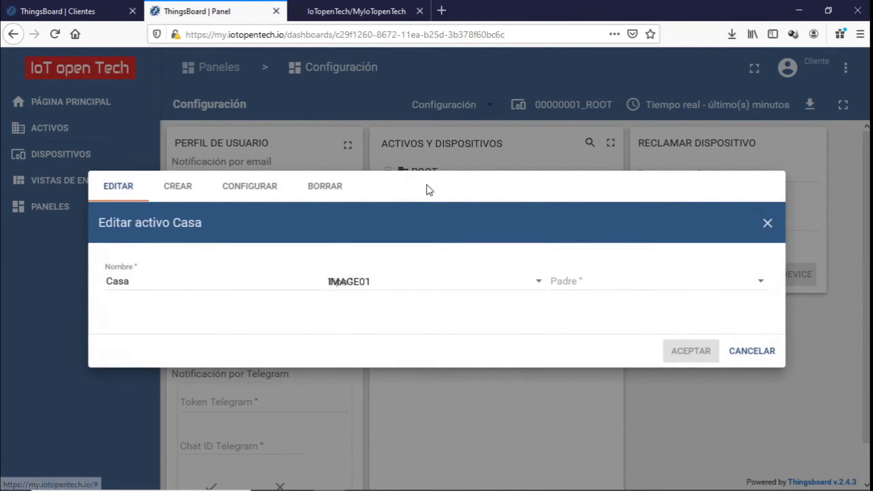
left_click(192, 187)
left_click(419, 287)
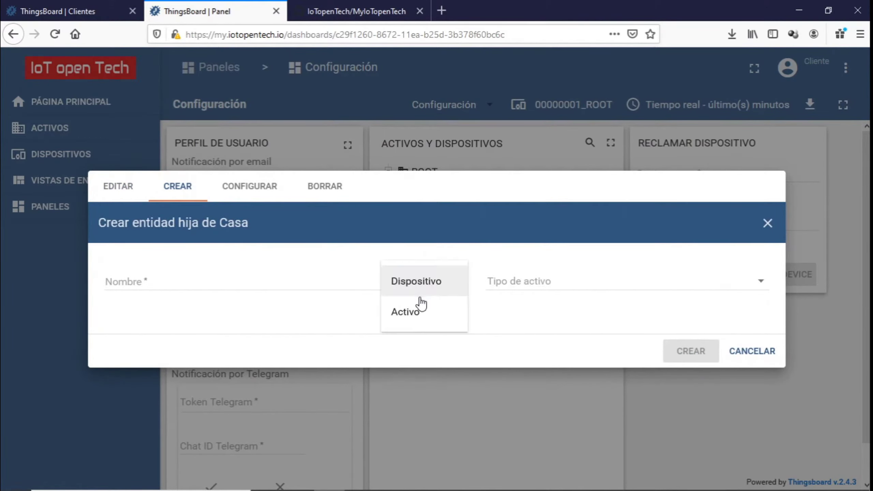
left_click(419, 313)
left_click(536, 282)
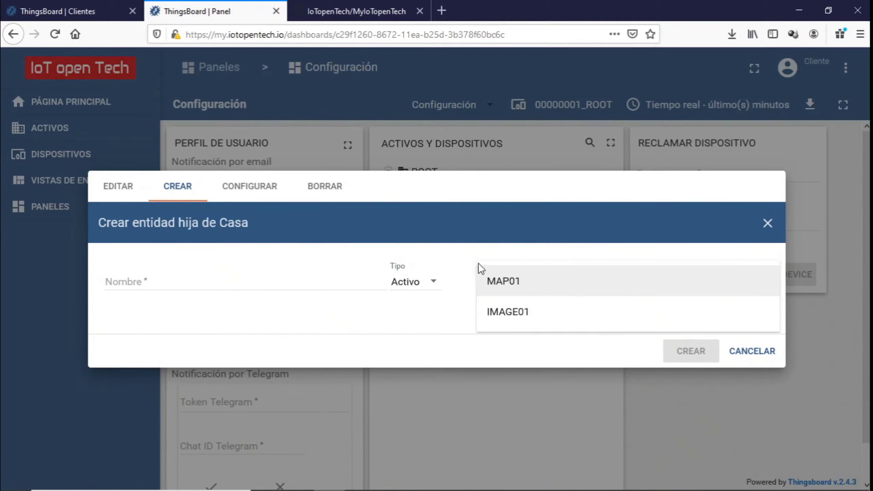
left_click(423, 282)
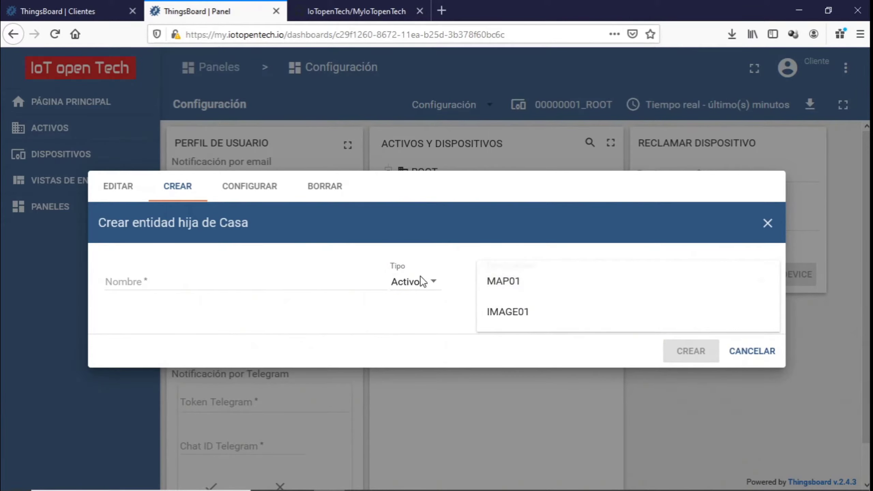
left_click(420, 286)
left_click(423, 251)
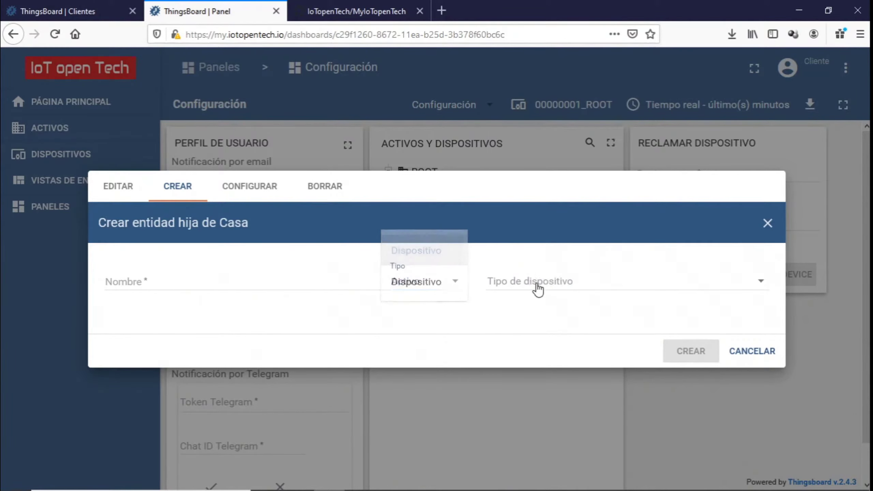
left_click(537, 289)
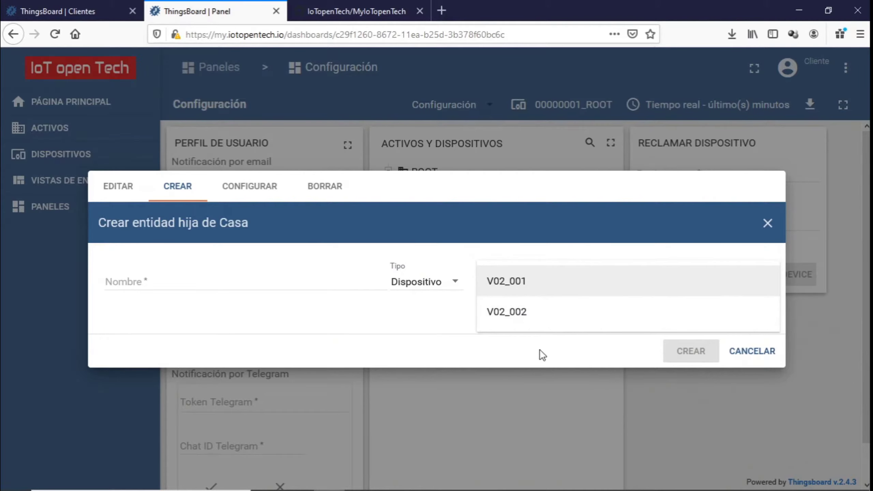
- Add the server attribute tiposDeActivos with the string value IMAGE01,MAP01 to customer 00001 in the tb.iotopentech.io tenant account
left_click(83, 9)
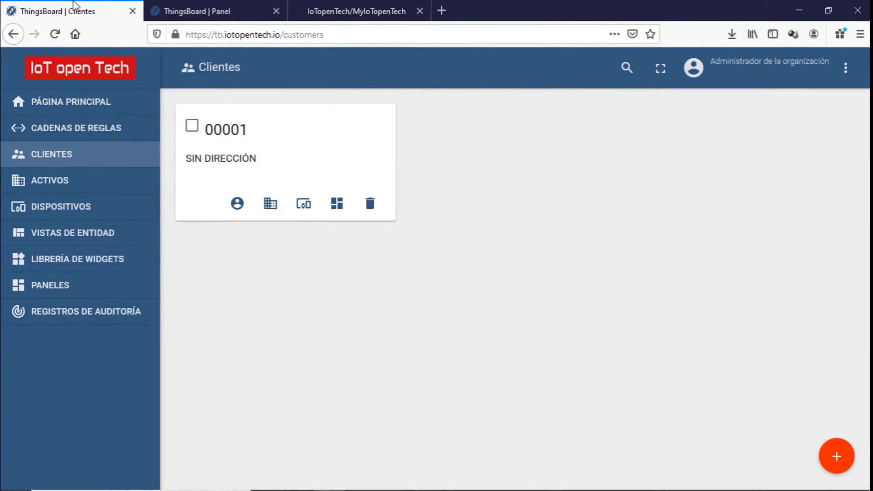
left_click(232, 140)
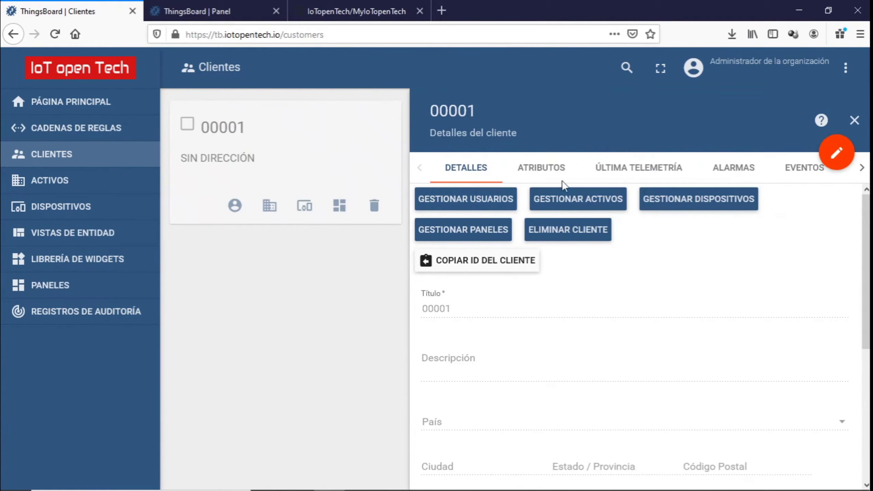
left_click(549, 174)
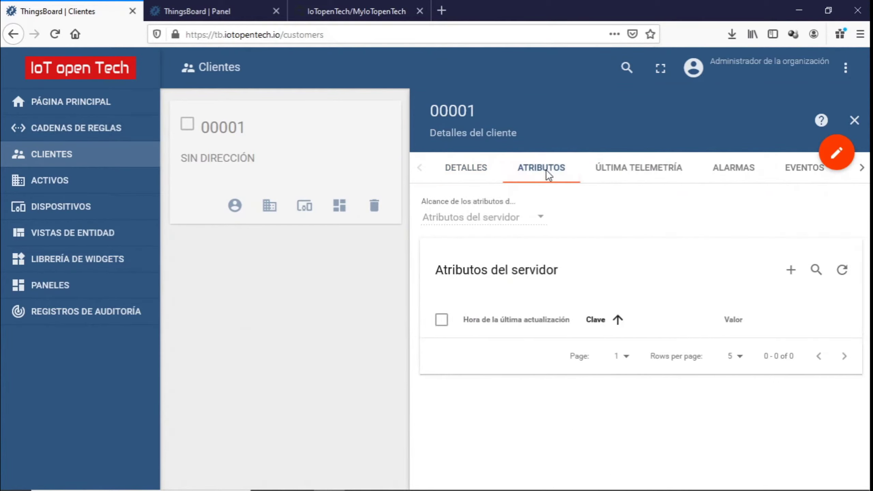
left_click(790, 272)
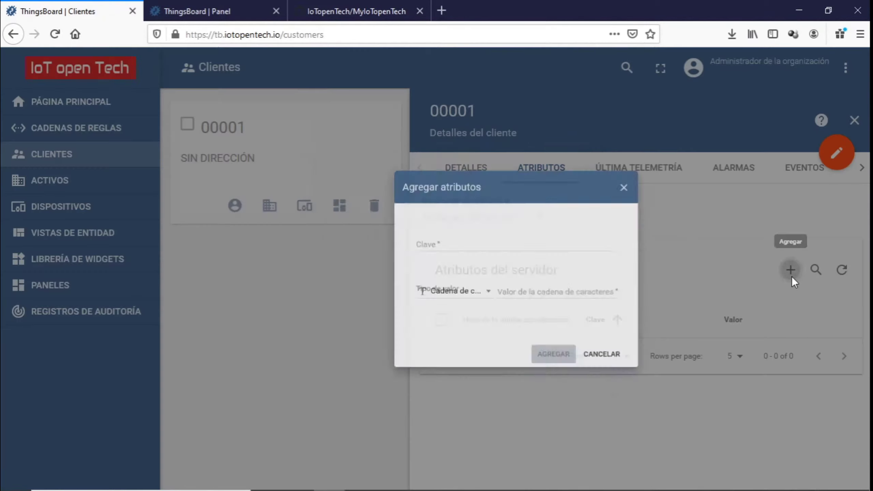
left_click(319, 238)
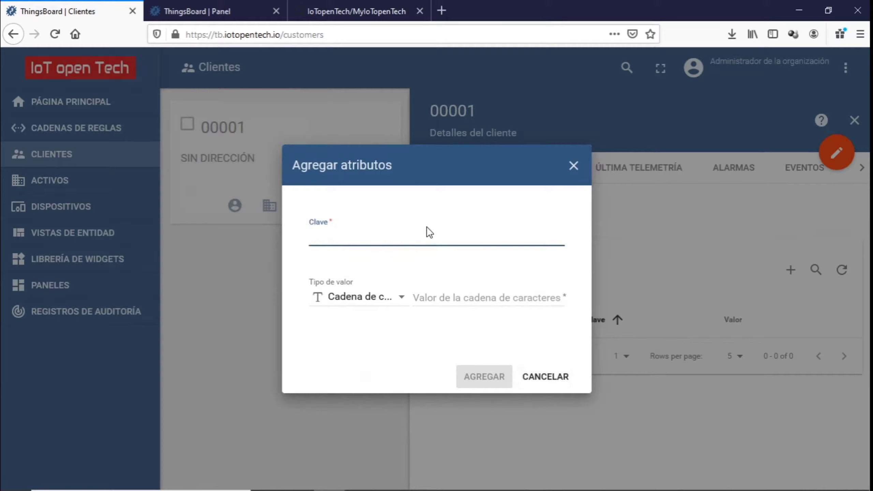
type("tipos")
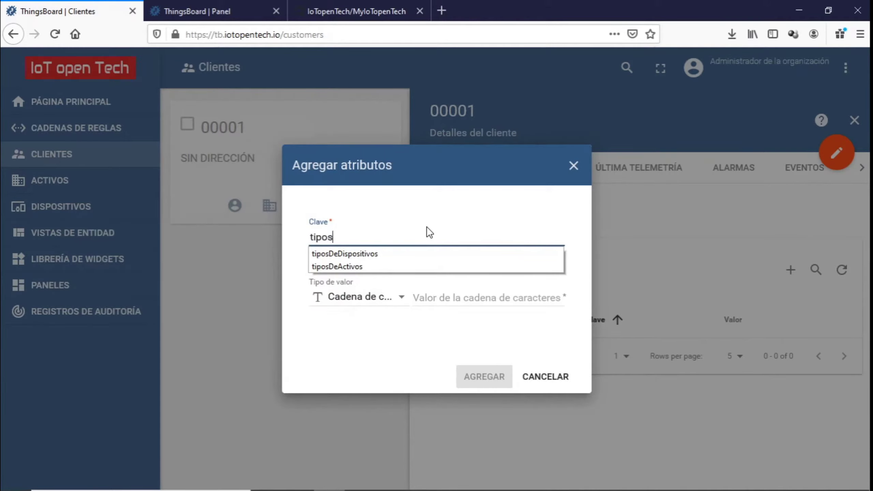
type("DeAct")
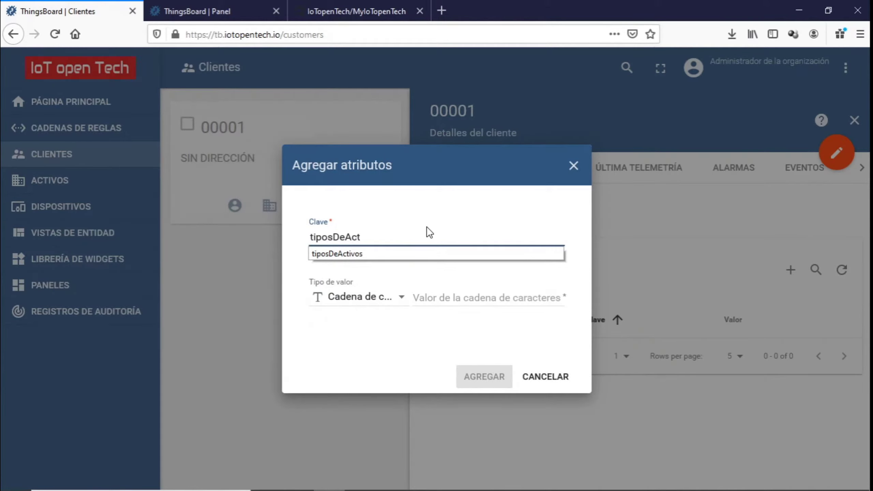
type("ivos")
left_click(466, 301)
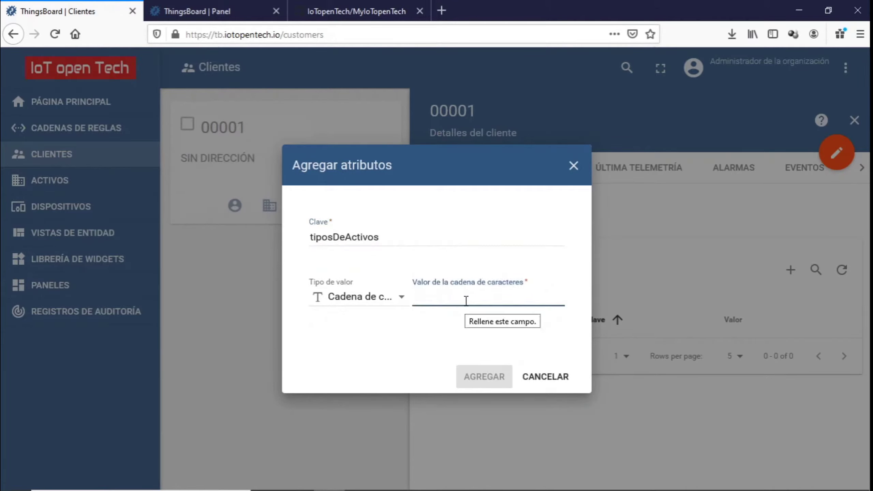
type("IMAGE0")
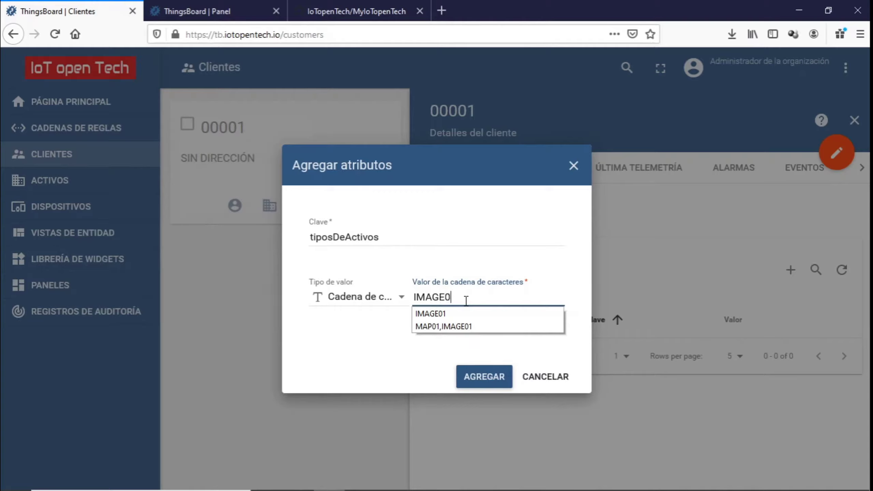
type("1,MAP")
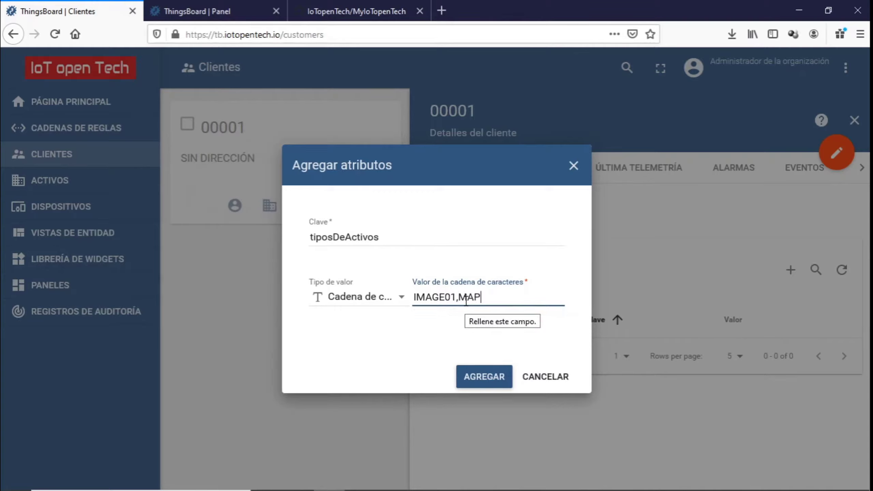
type("01")
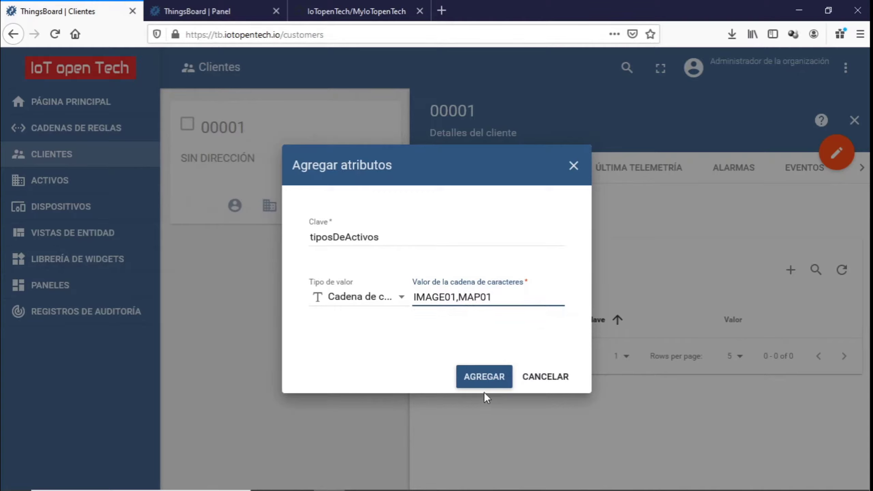
left_click(489, 376)
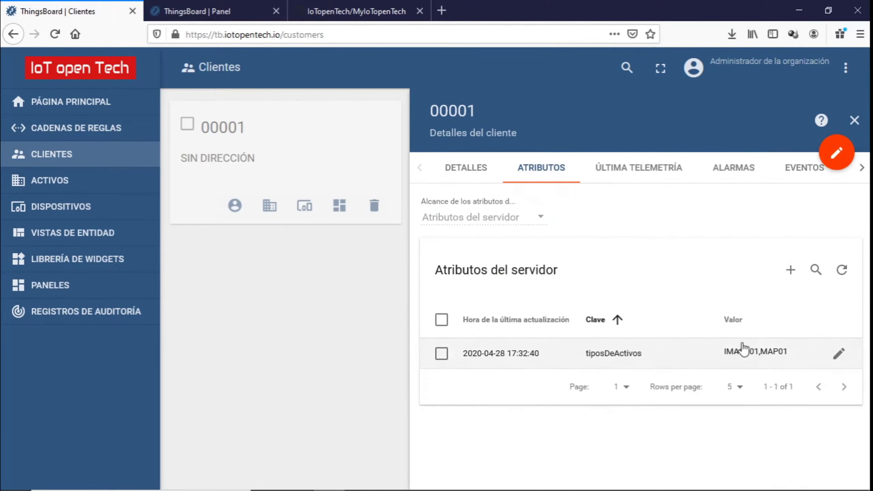
- Add the server attribute tiposDeDispositivos with the string value V02_001,V02_002 to customer 00001
left_click(790, 270)
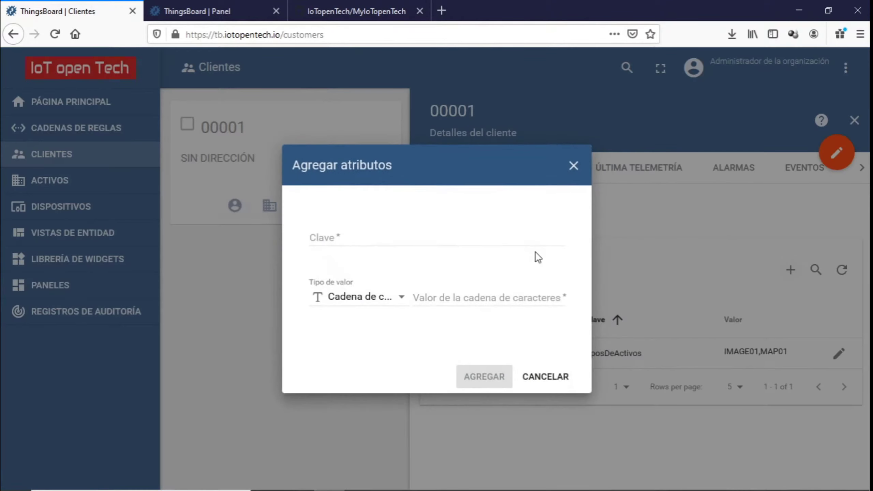
left_click(424, 241)
type("ti")
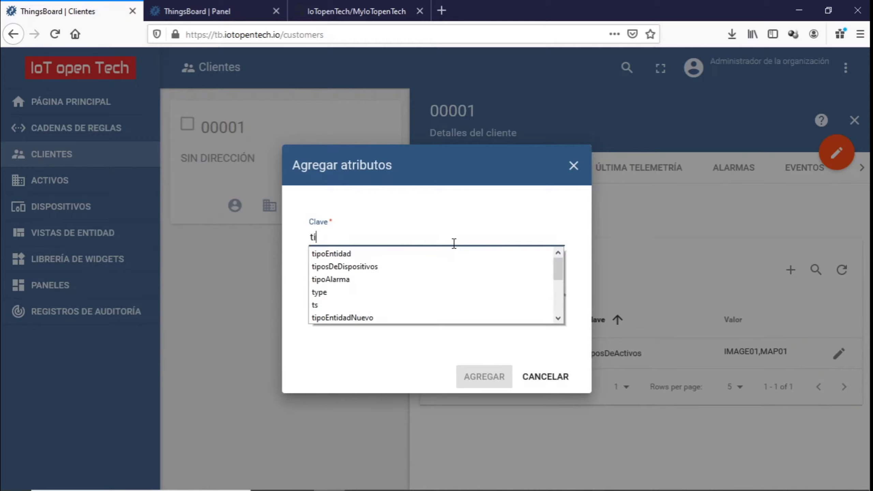
type("posDeDis")
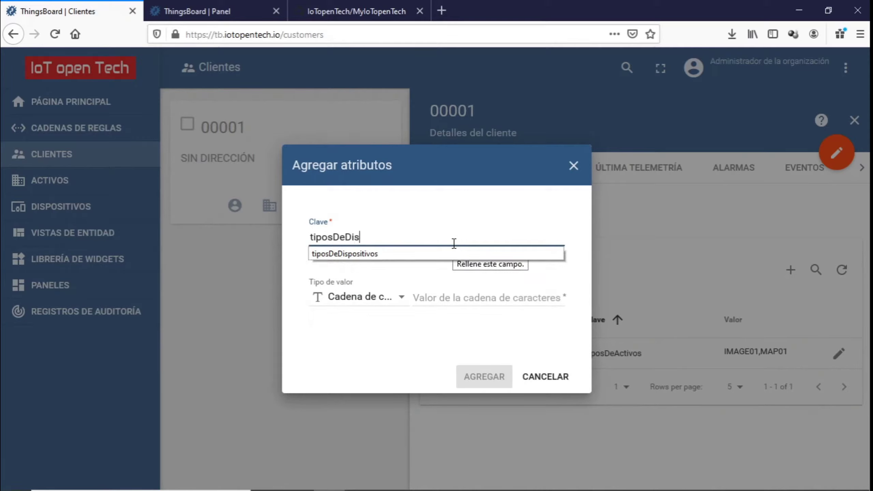
type("positio")
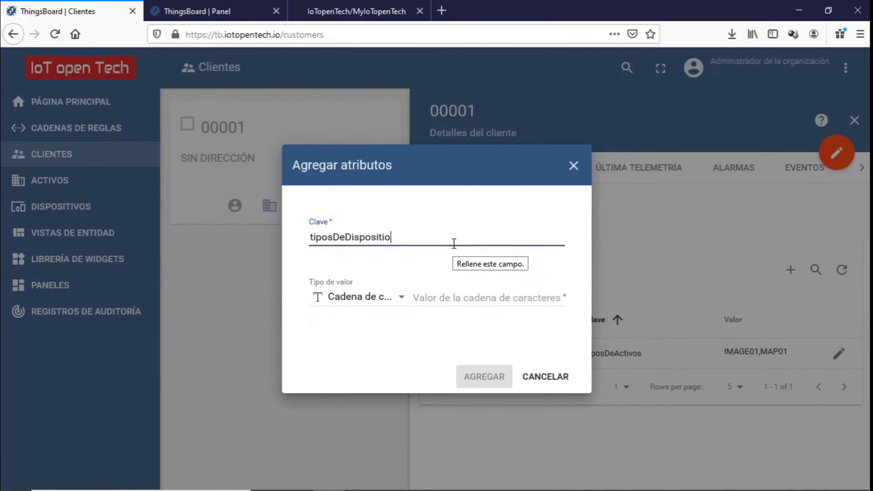
key("BackSpace")
type("vos")
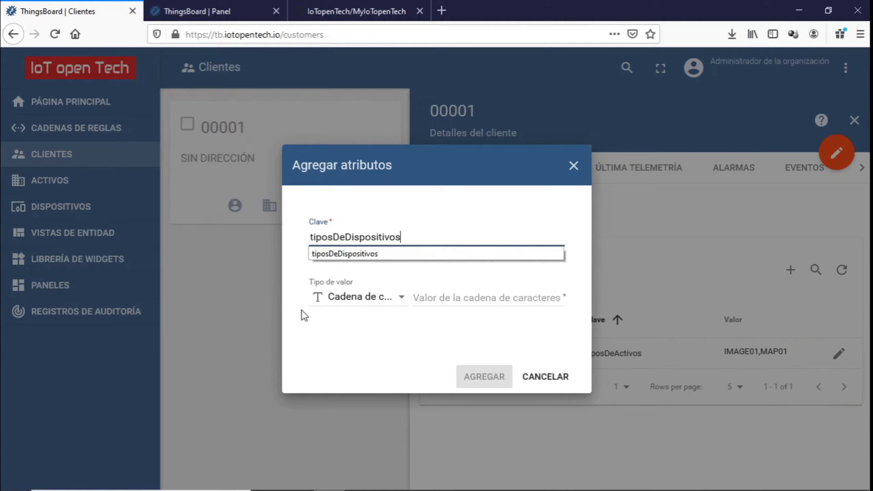
left_click(455, 297)
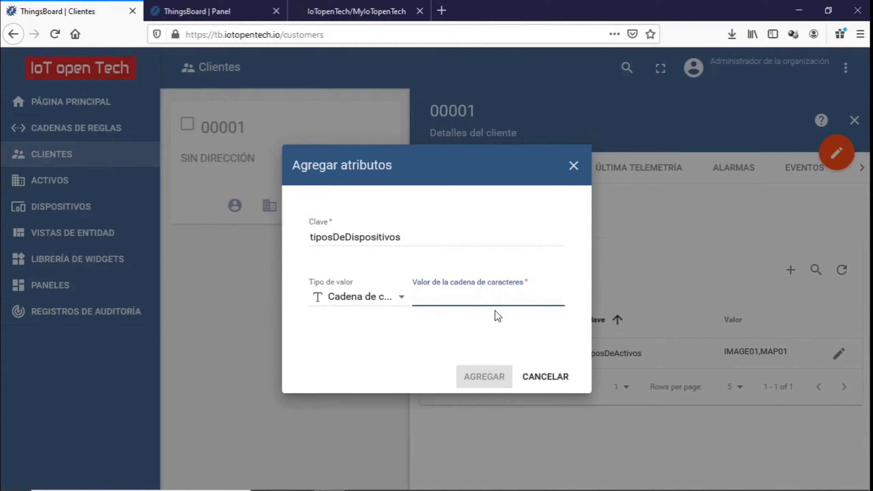
type("V02_")
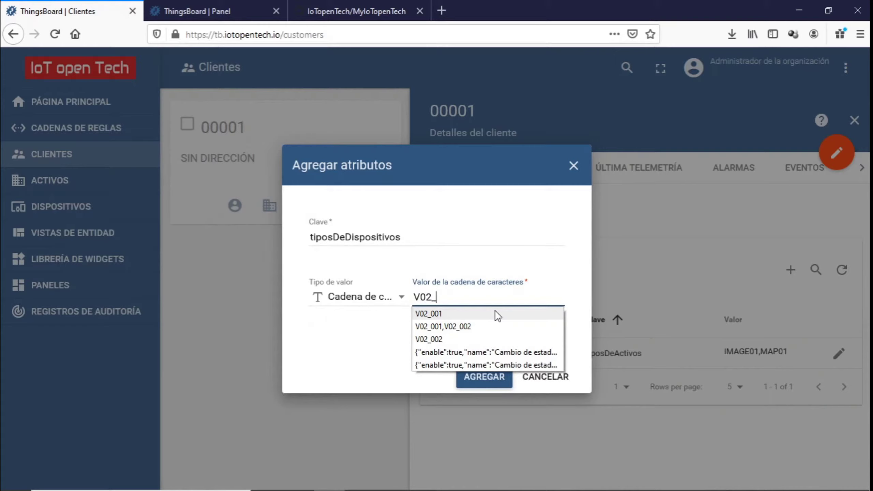
type("001,V02_002")
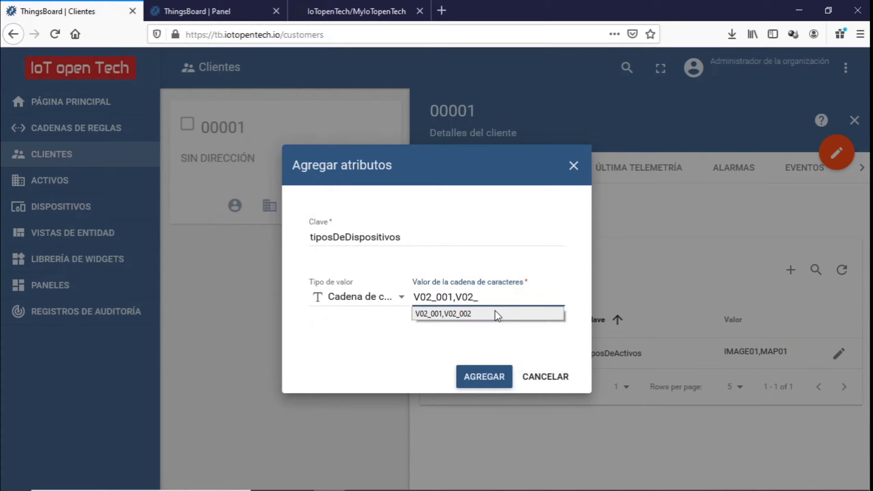
left_click(481, 385)
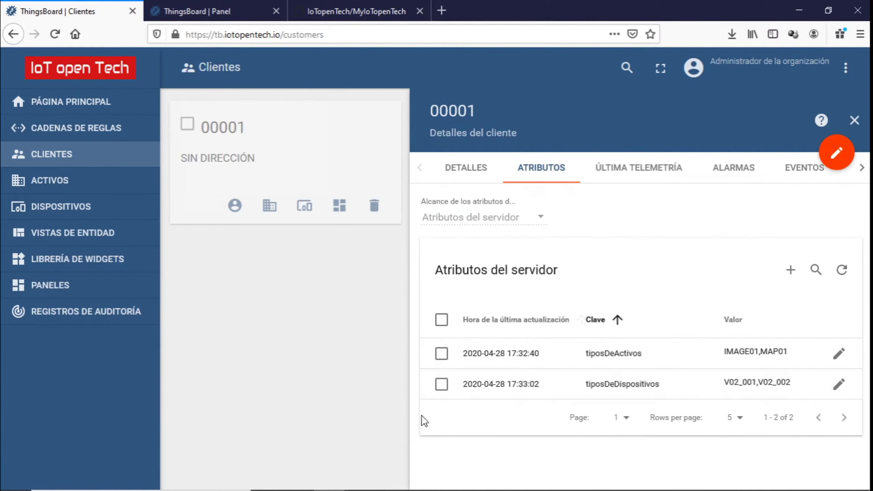
- Review the V02_001_config and IMAGE01_config attribute definitions in the MyIoTopenTech GitHub readme
left_click(360, 10)
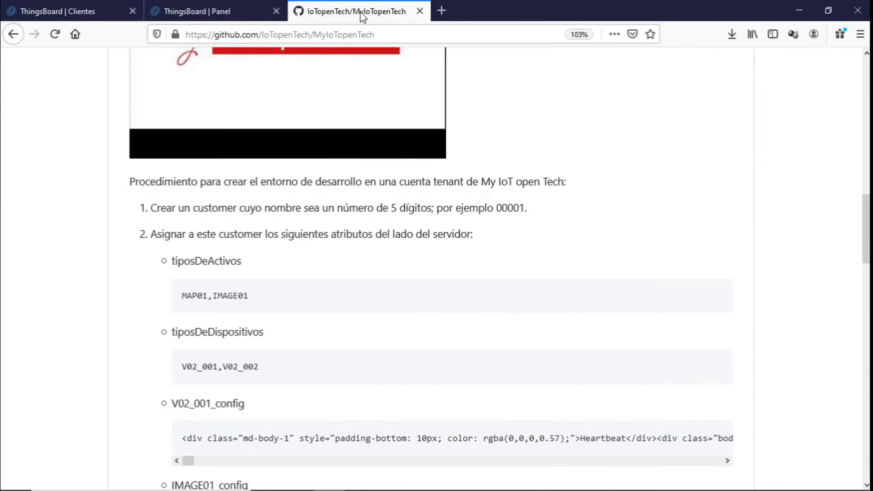
scroll(315, 290, "down", 1)
scroll(315, 294, "down", 4)
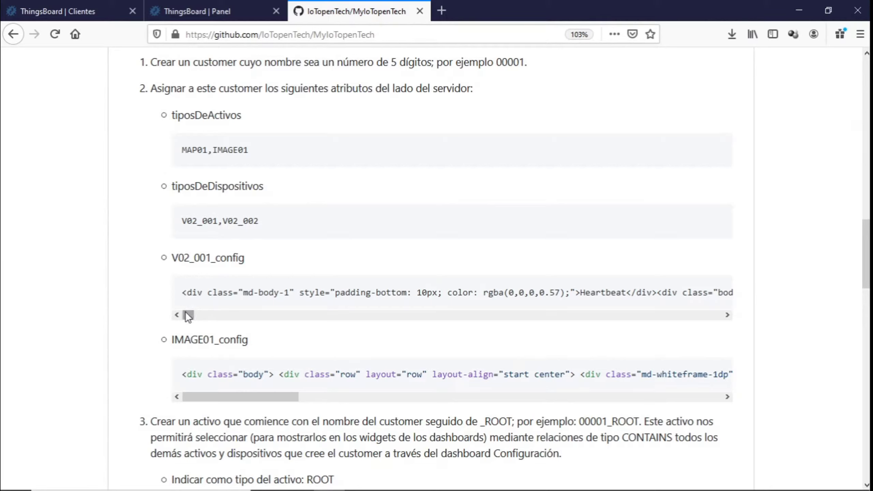
left_click_drag(188, 316, 166, 300)
- Examine the configuration forms of the Casa asset and the Puerta principal device in the Configuración dashboard
left_click(207, 11)
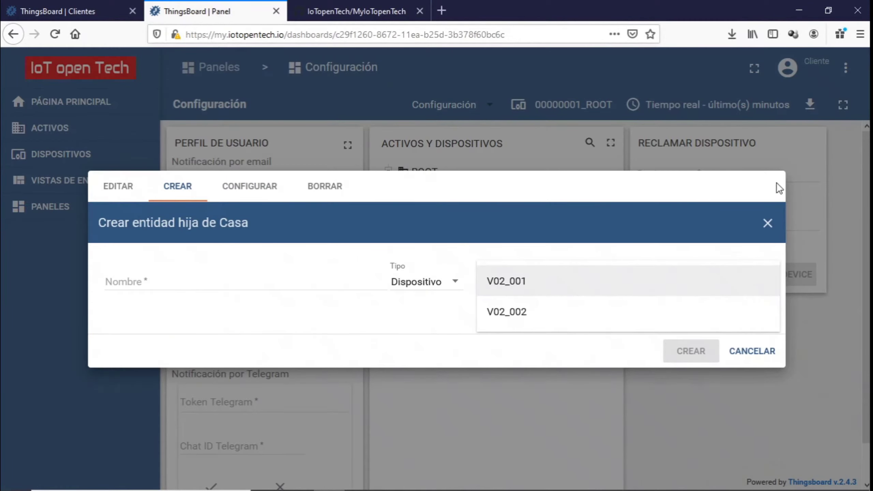
left_click(264, 191)
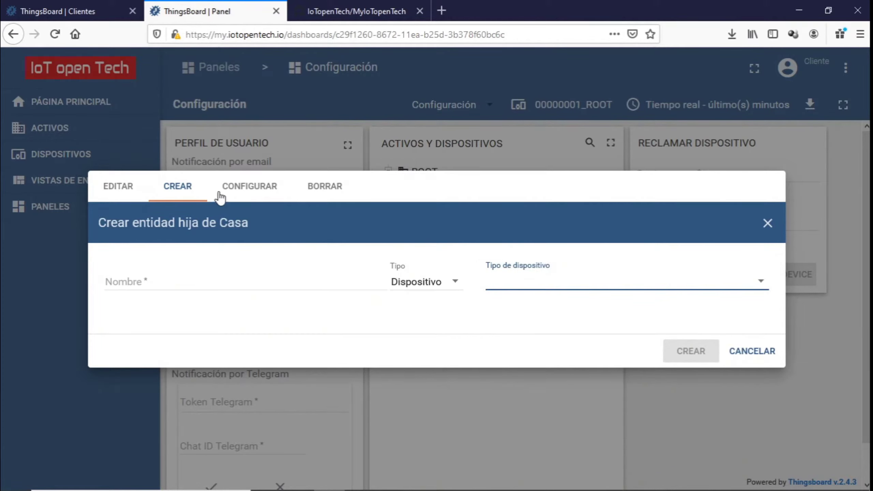
left_click(243, 189)
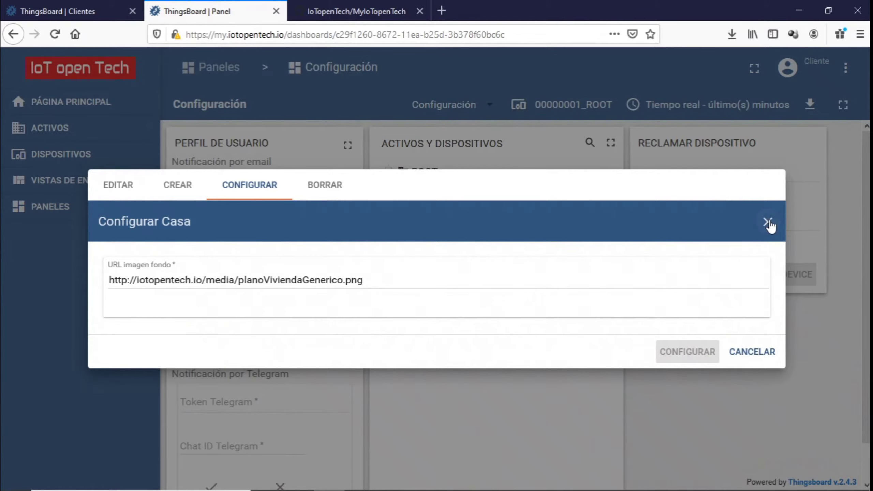
left_click(768, 222)
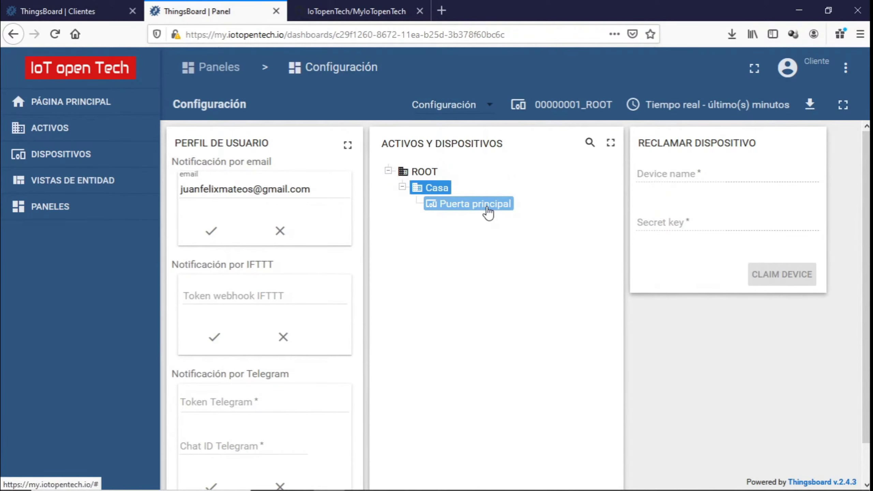
left_click(488, 210)
left_click(262, 193)
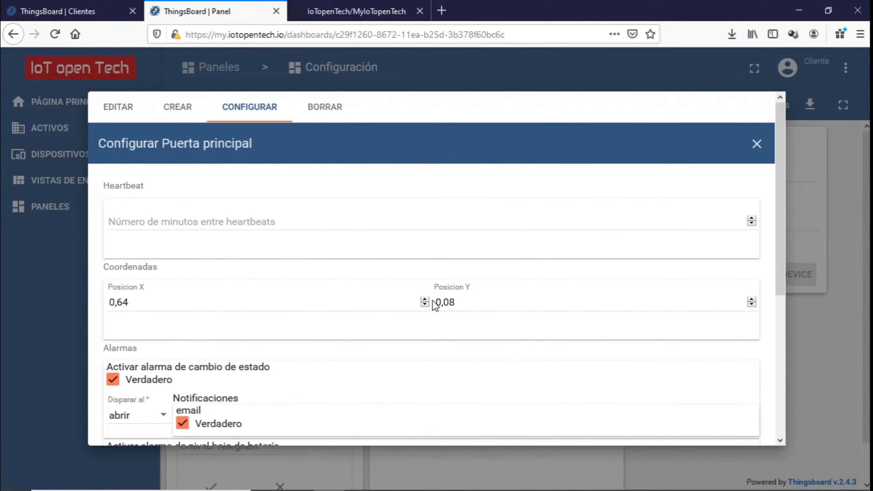
- Copy the V02_001_config HTML from the GitHub readme and add it to customer 00001 as the string server attribute V02_001_config
left_click(345, 10)
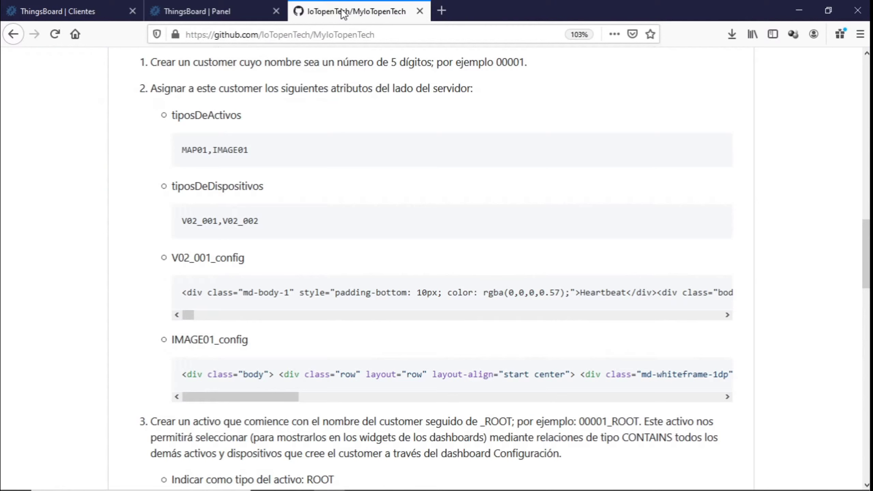
triple_click(267, 293)
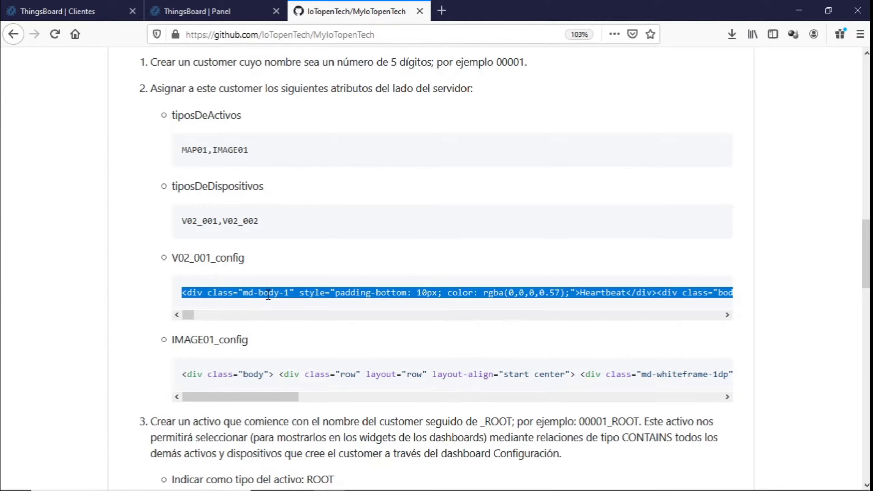
left_click(103, 11)
left_click(791, 270)
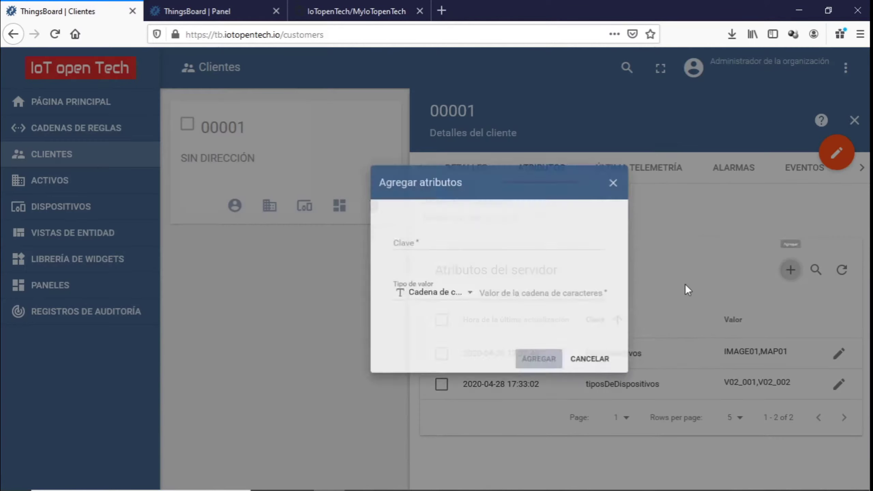
left_click(380, 237)
type("V0")
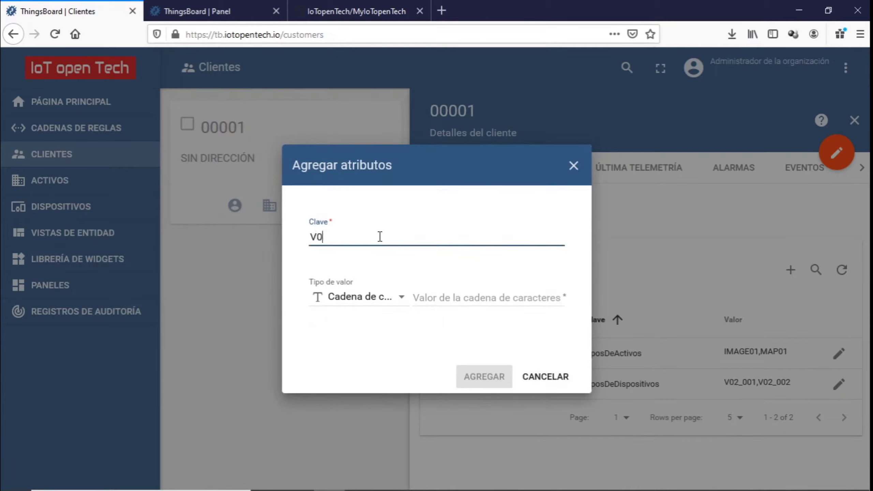
type("2_001_config")
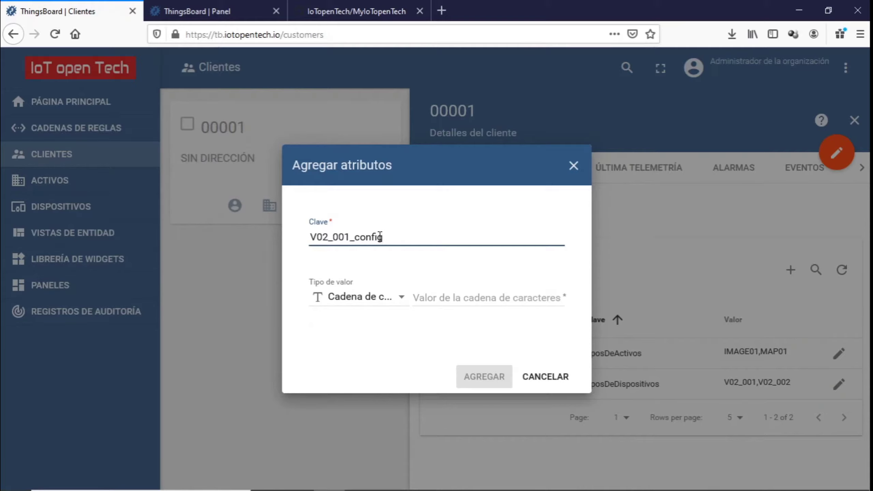
left_click(438, 301)
key("ctrl+v")
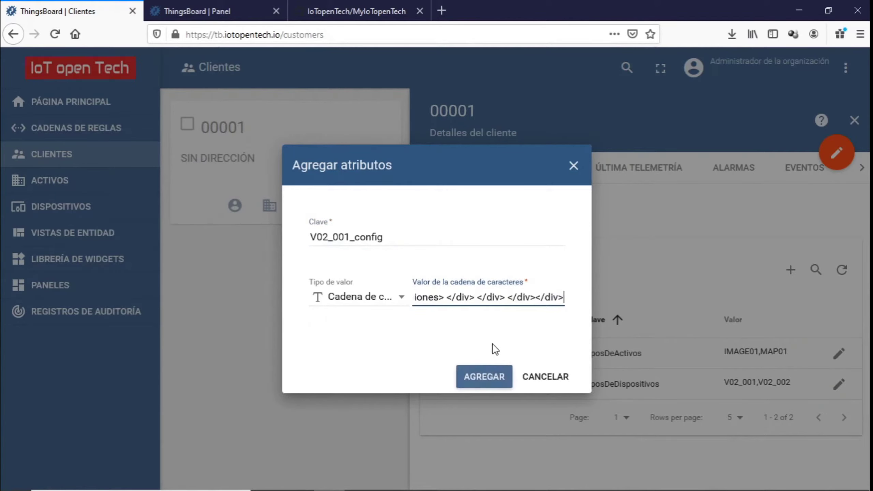
left_click(497, 378)
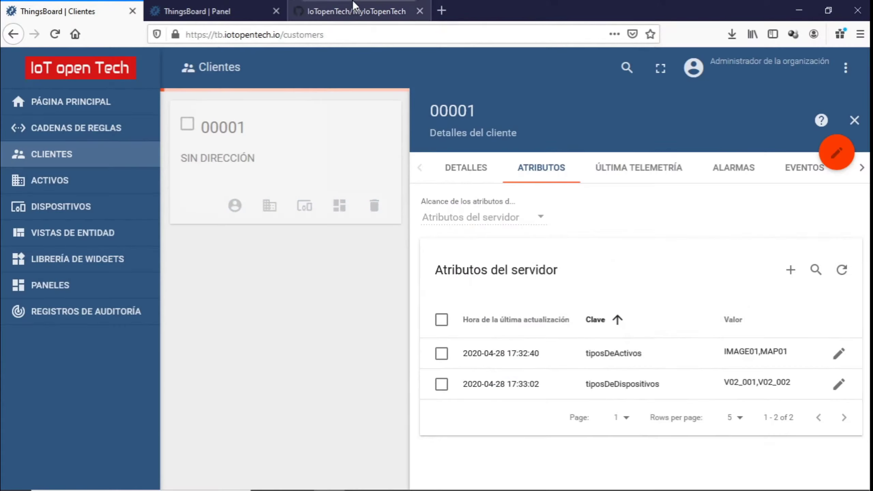
- Copy the full IMAGE01_config HTML from the MyIoTopenTech GitHub readme
left_click(354, 11)
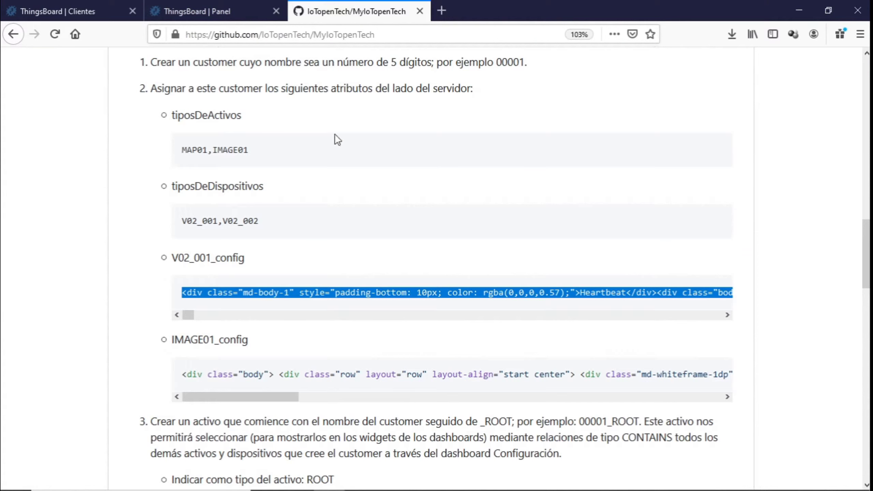
scroll(341, 327, "down", 4)
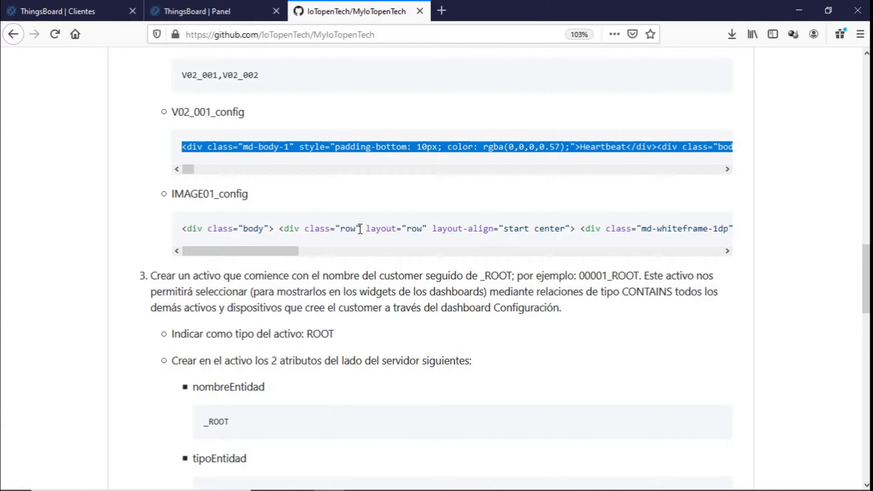
right_click(360, 229)
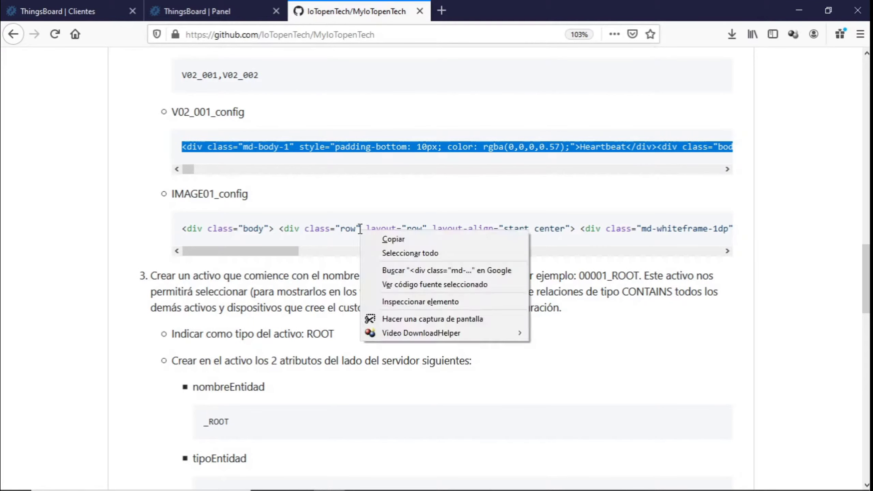
left_click(388, 252)
triple_click(391, 228)
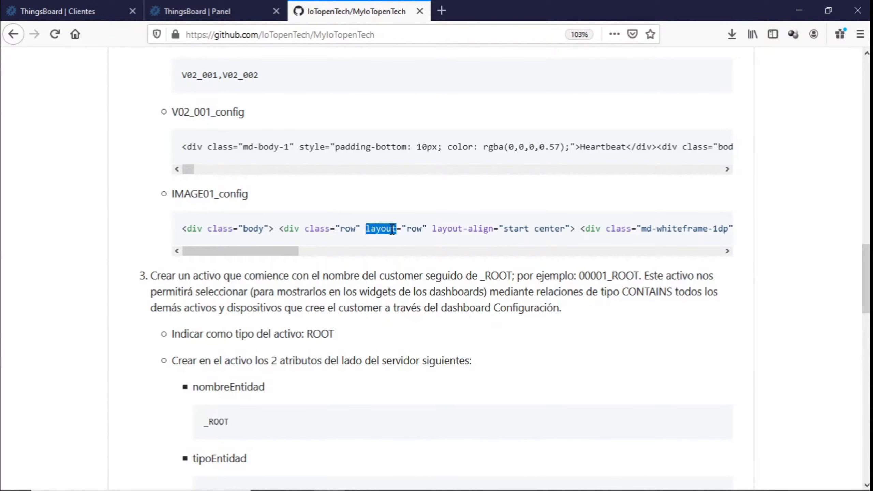
- Add the copied HTML to customer 00001 as a string server attribute with the key IMAGE01_config
left_click(86, 11)
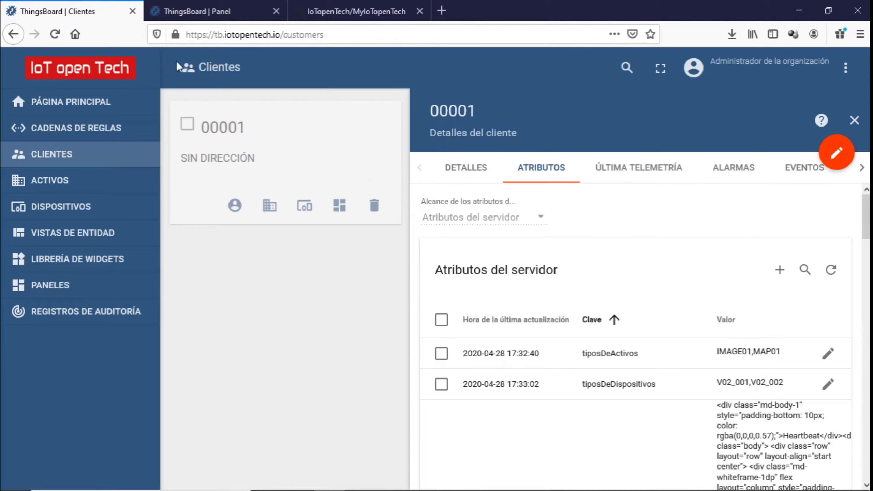
left_click(781, 272)
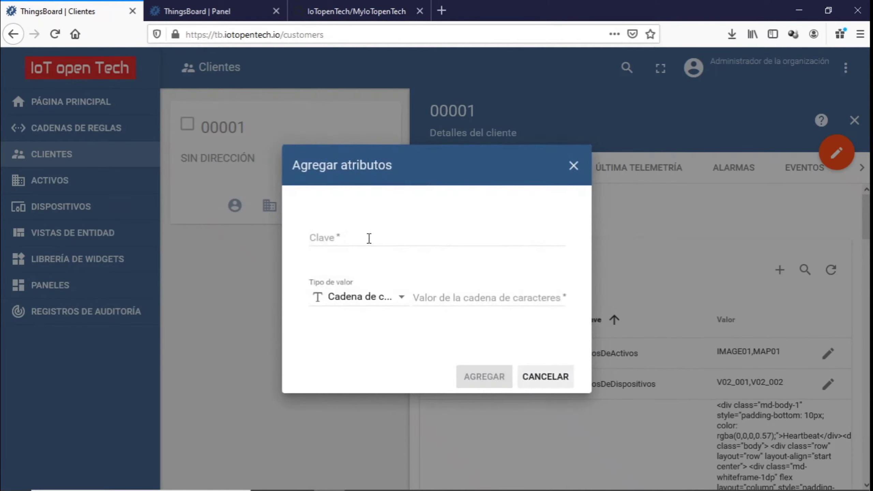
left_click(368, 237)
type("IMAGE")
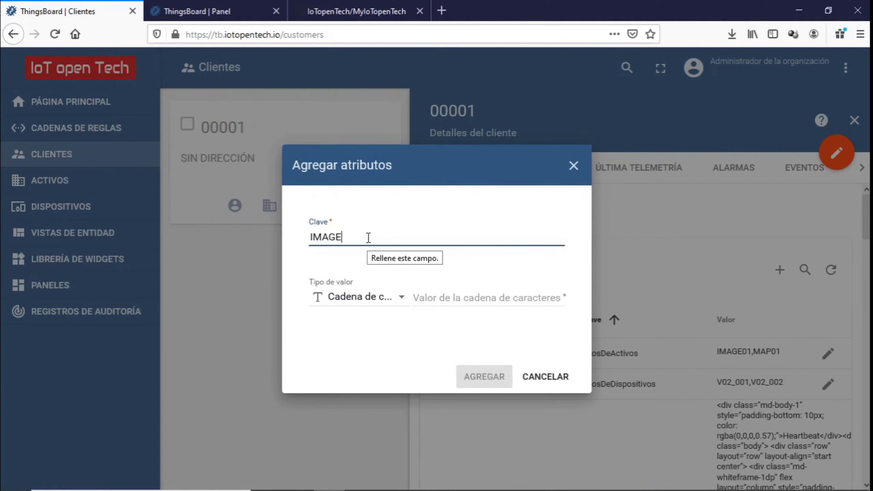
type("_01")
key("BackSpace")
key("BackSpace")
type("01_config")
left_click(499, 296)
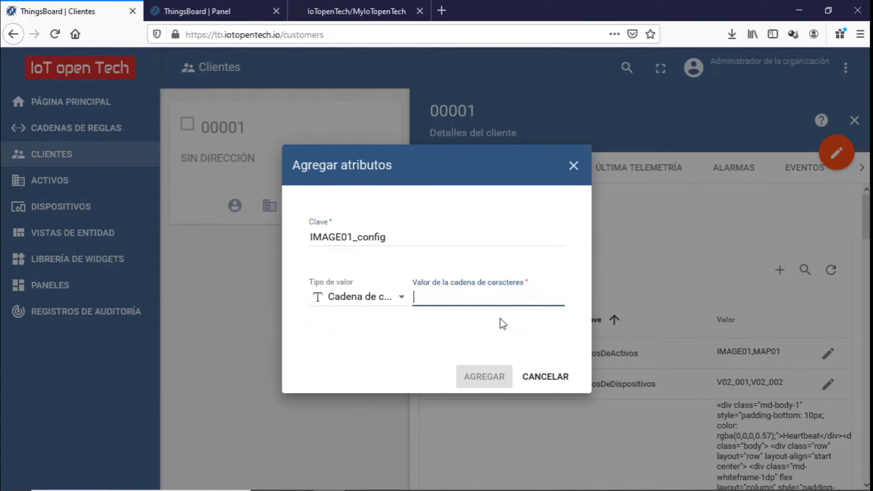
key("ctrl+v")
left_click(483, 376)
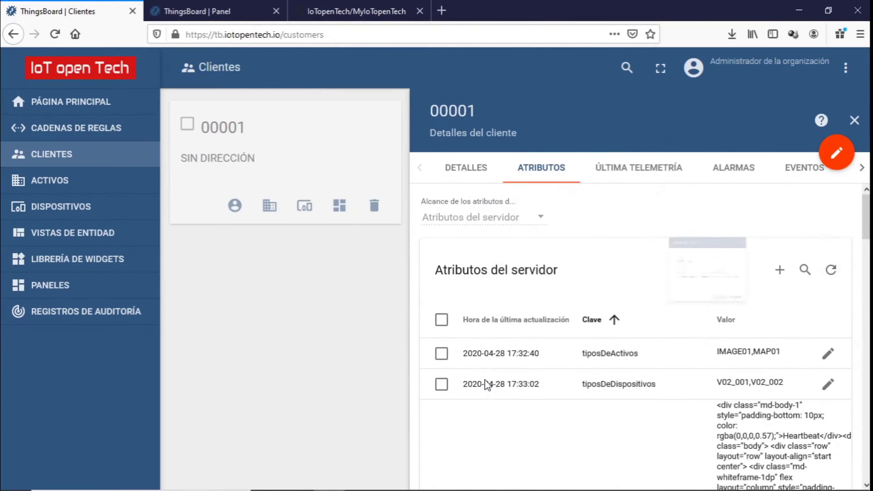
scroll(613, 311, "down", 5)
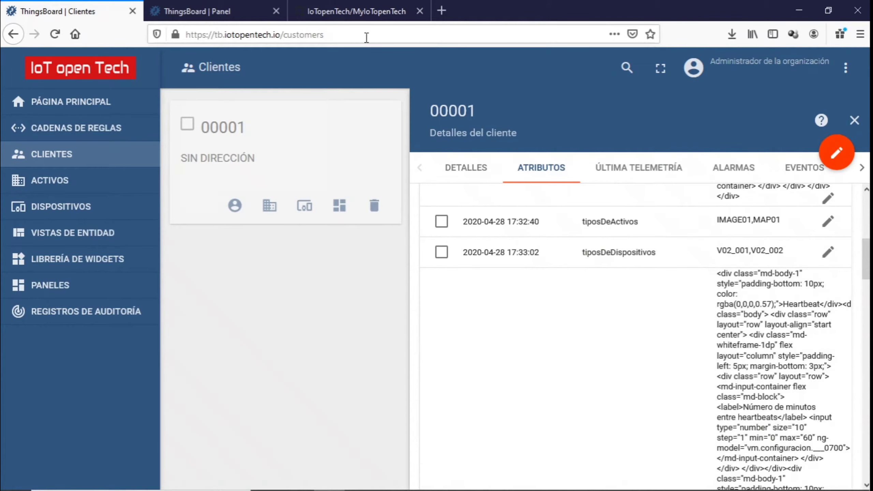
- Check the readme's naming rule for the ROOT asset and the ROOT asset tree in the Configuración dashboard
left_click(348, 11)
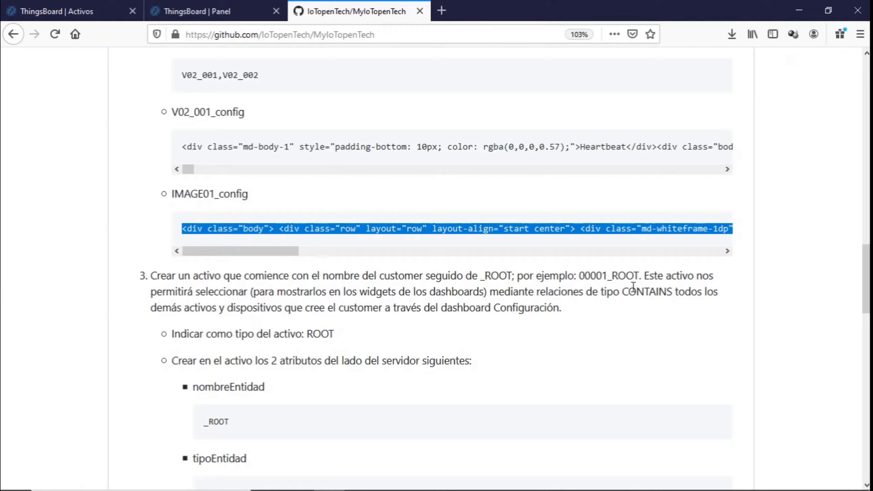
left_click(239, 12)
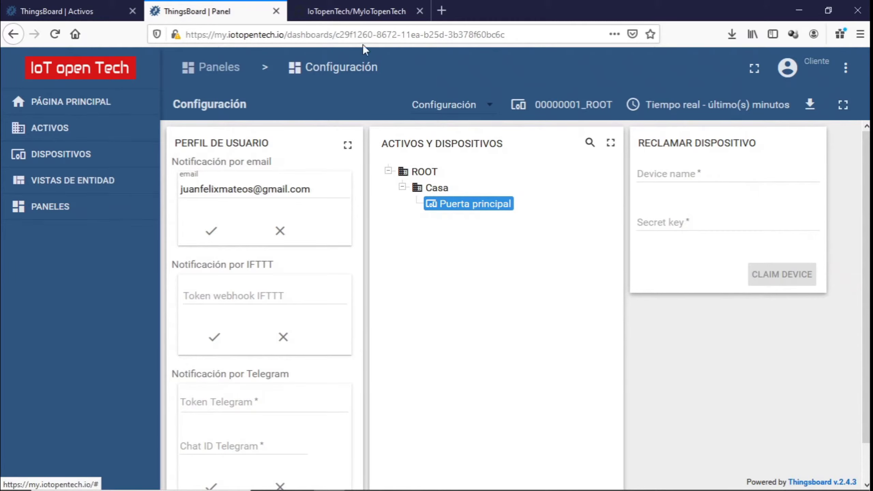
left_click(113, 11)
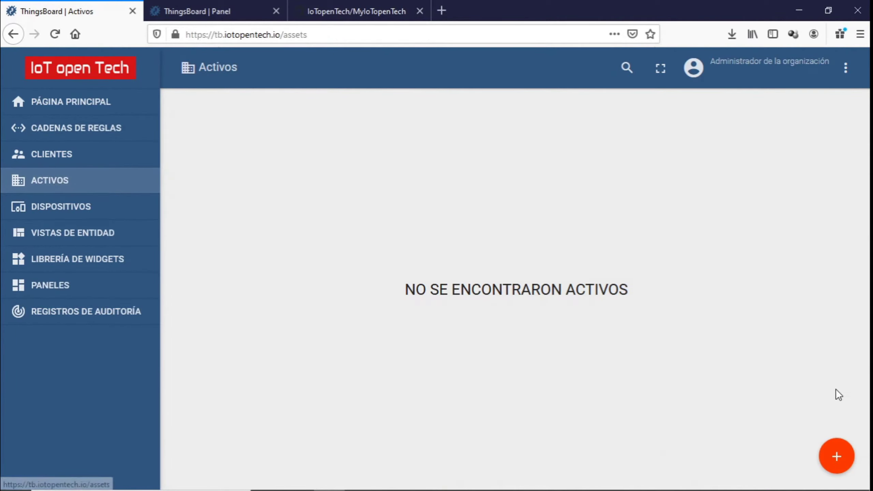
- Create a new asset named 00001_ROOT with the asset type ROOT
mouse_move(838, 460)
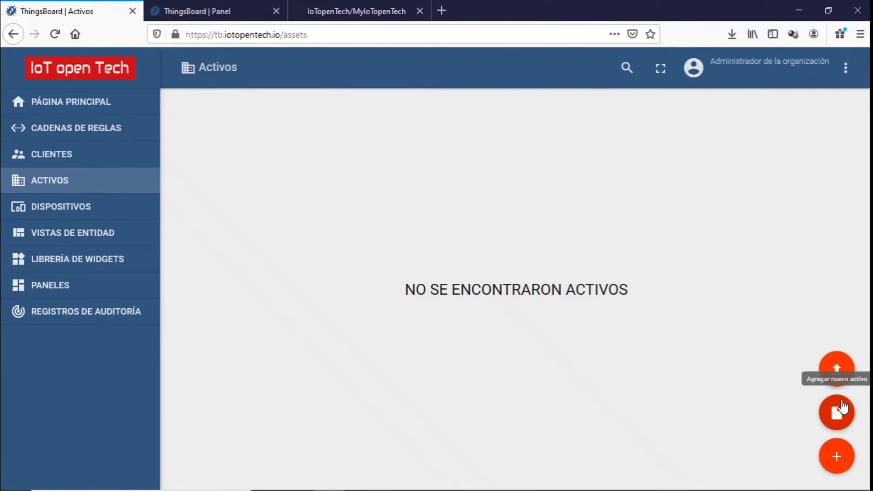
left_click(828, 407)
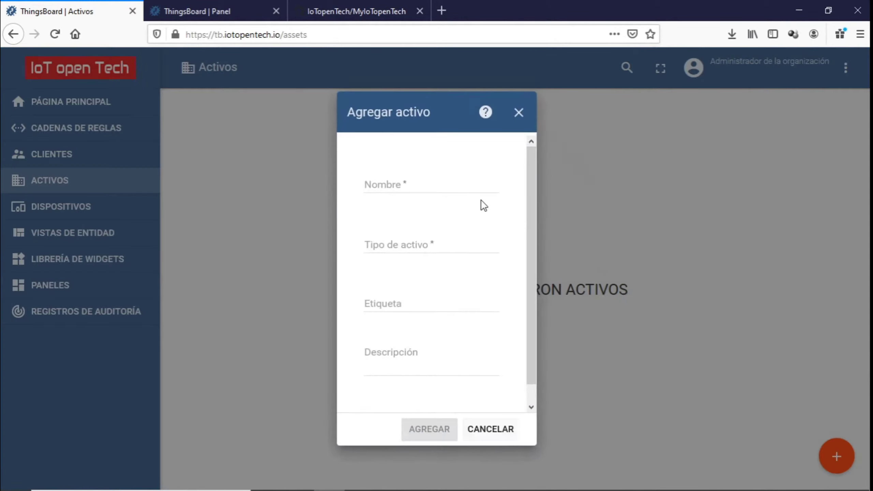
left_click(419, 182)
type("000")
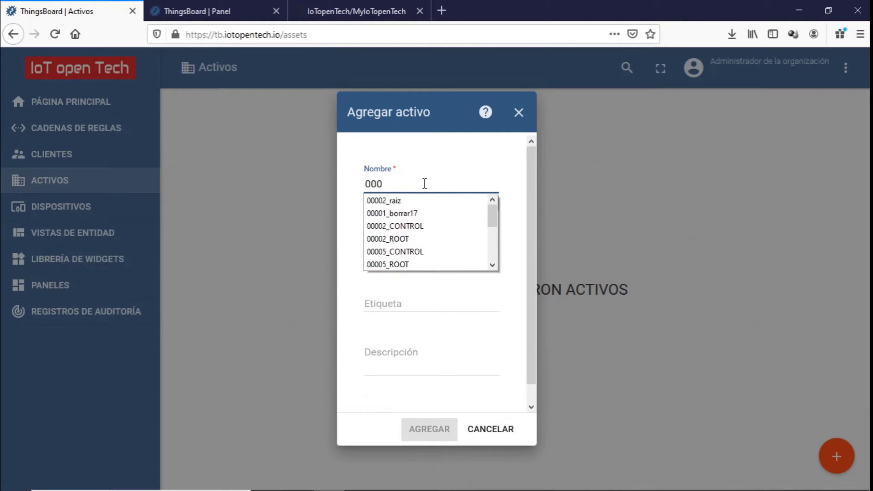
type("01_ROOT")
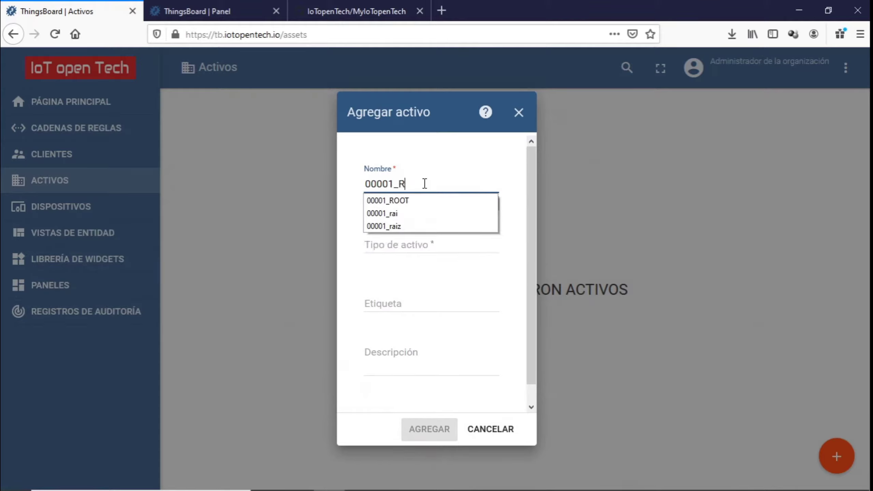
left_click(412, 246)
type("ROOT")
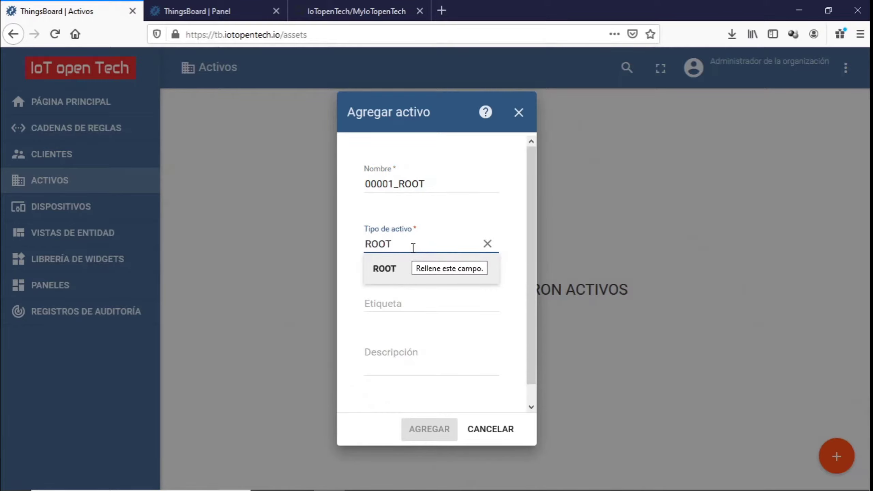
left_click(350, 297)
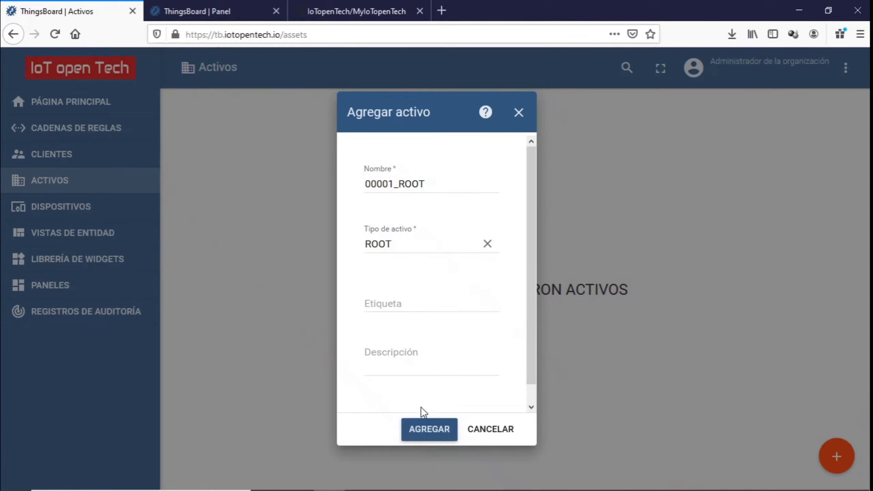
left_click(425, 430)
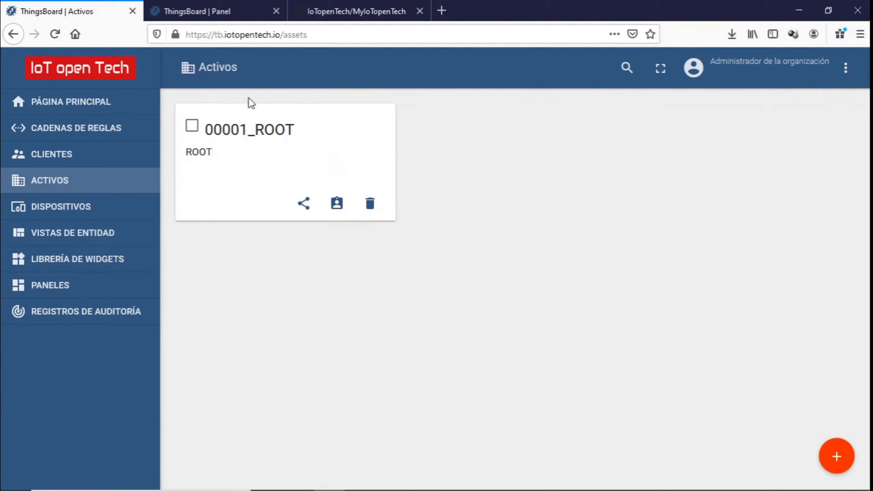
- Read the readme instructions on the ROOT asset's nombreEntidad and tipoEntidad attributes and its Asset ID relation
left_click(343, 11)
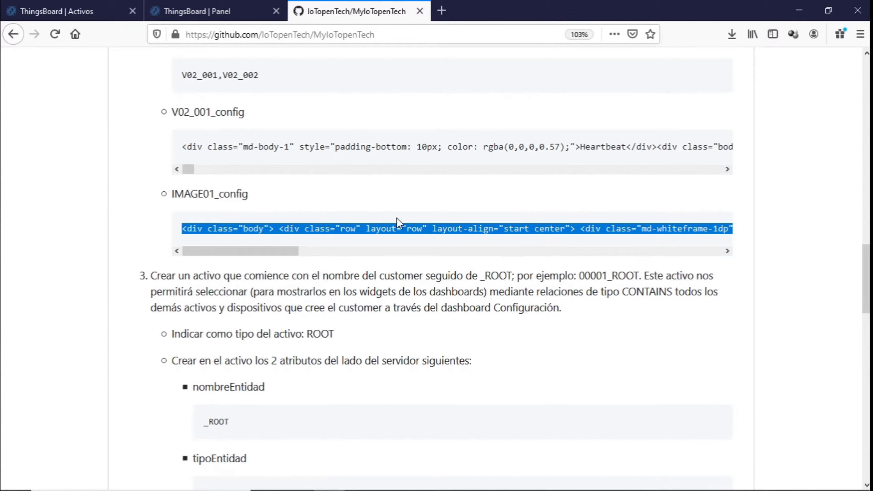
scroll(419, 281, "down", 4)
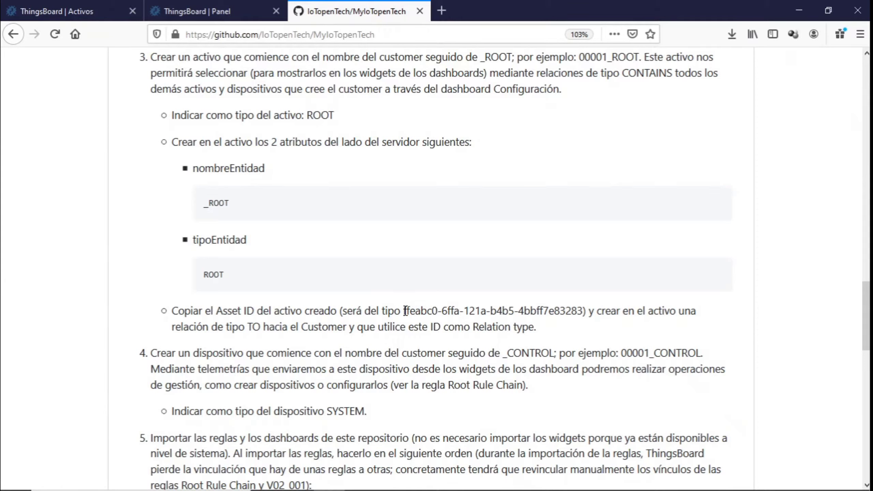
left_click_drag(405, 312, 583, 318)
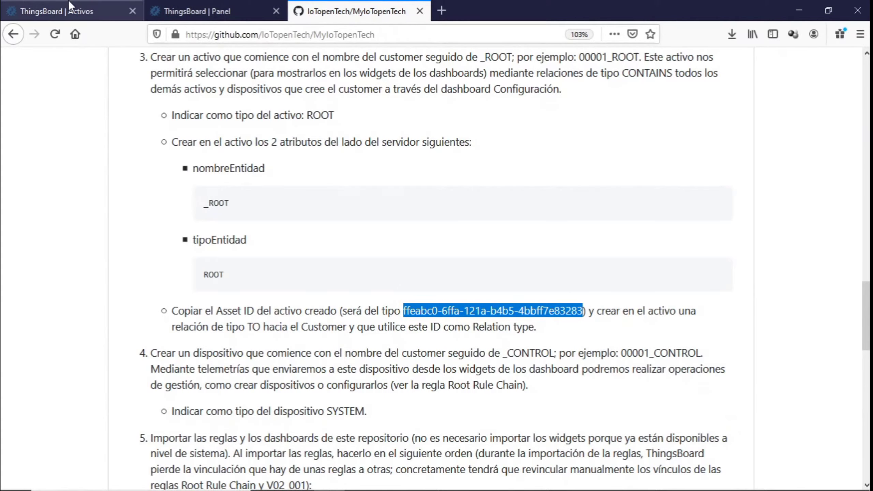
- Open the details of the 00001_ROOT asset in ThingsBoard and copy its asset ID
left_click(74, 11)
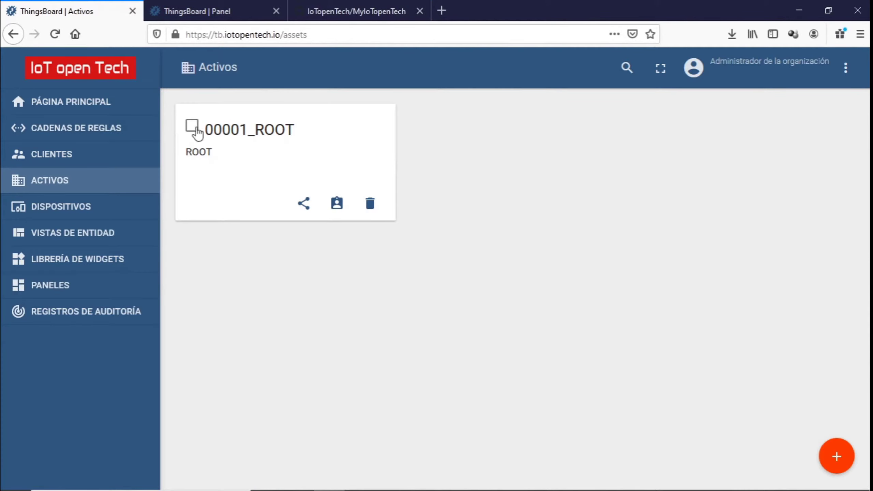
left_click(250, 133)
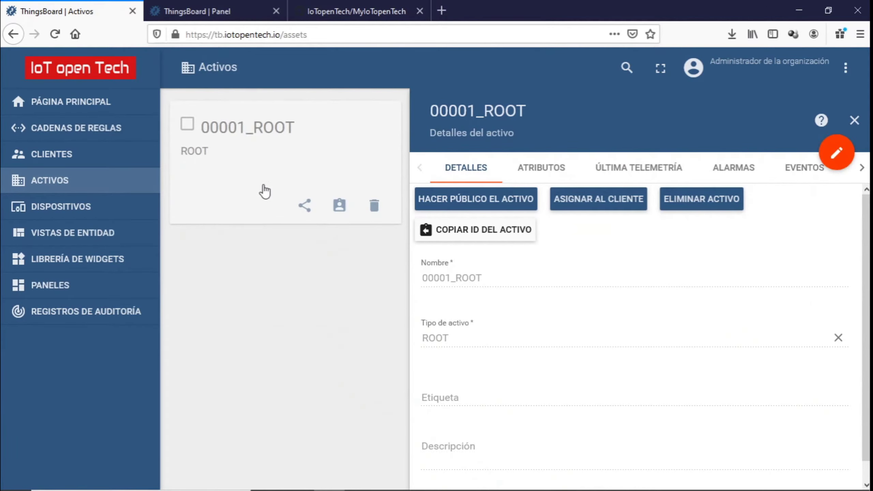
left_click(488, 235)
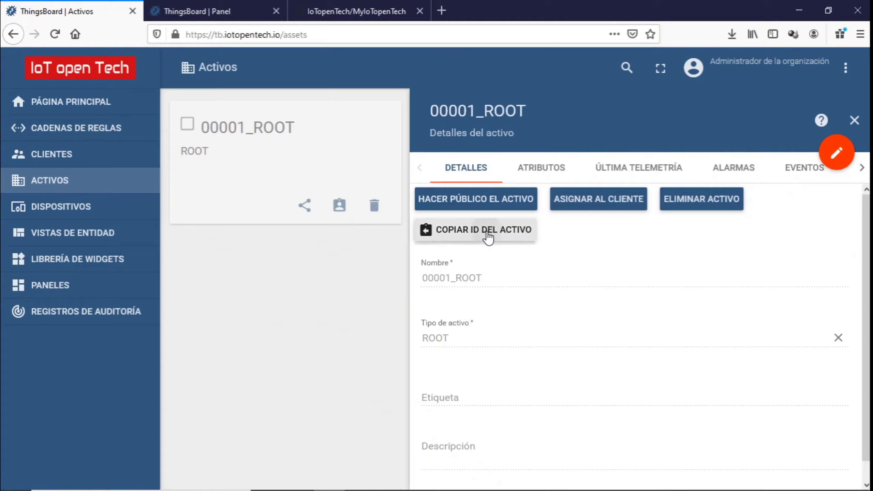
- Start a new outgoing relation on customer 00001 and enter the copied asset ID as its relation type
left_click(61, 155)
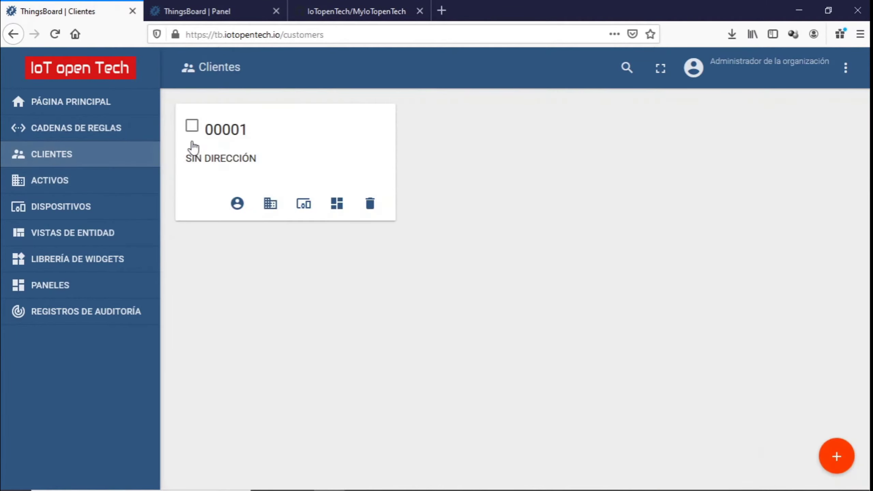
left_click(229, 132)
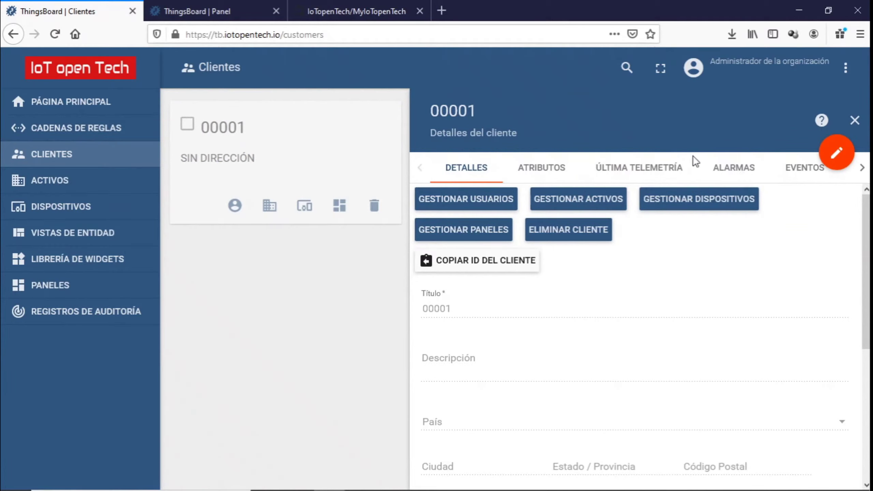
left_click(863, 168)
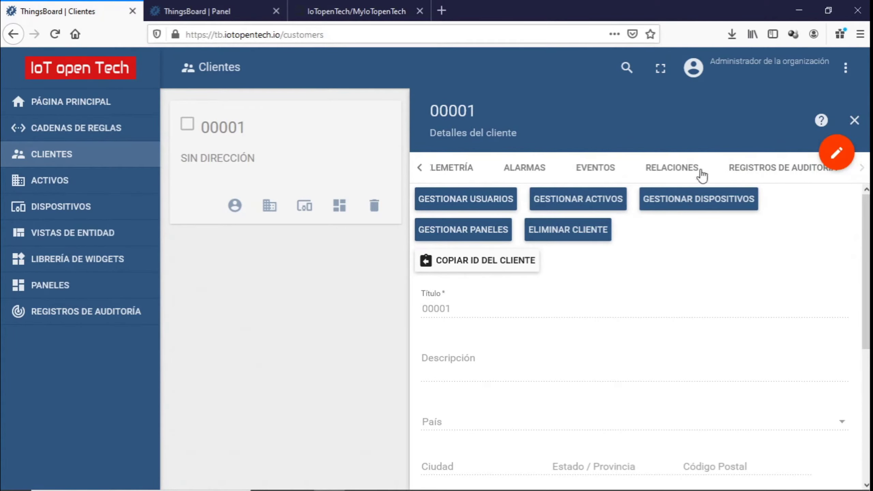
left_click(679, 170)
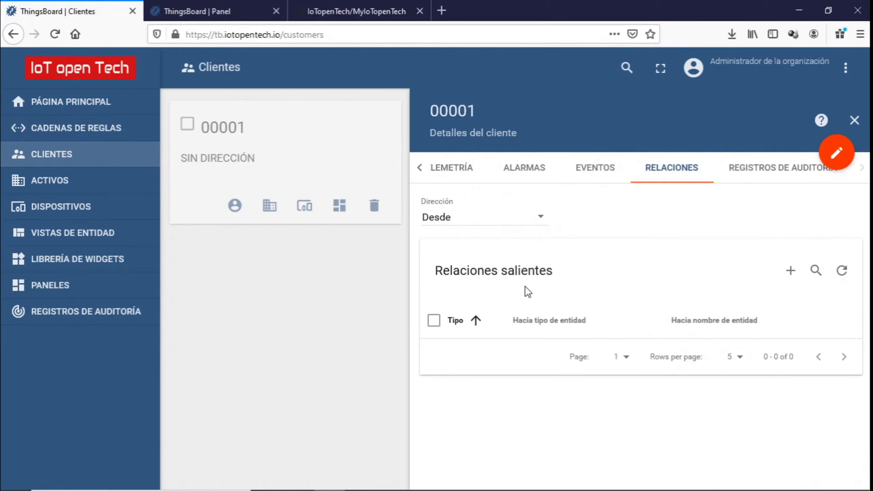
left_click(792, 276)
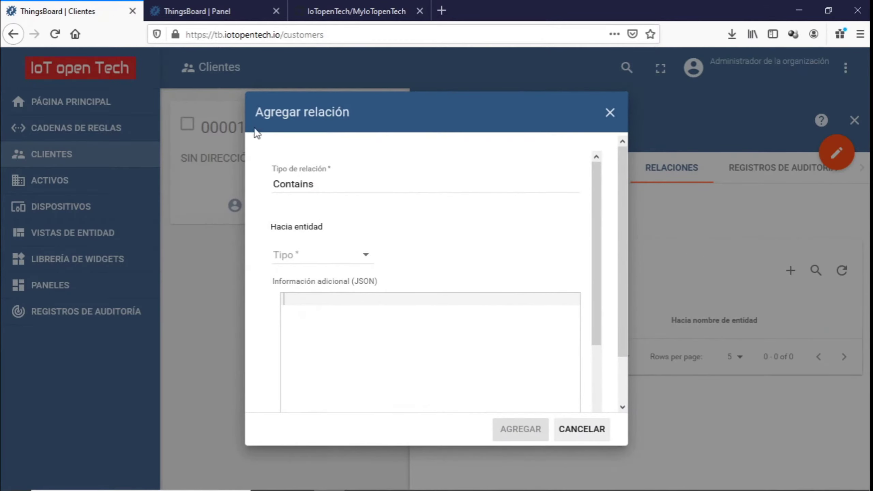
left_click_drag(325, 185, 246, 172)
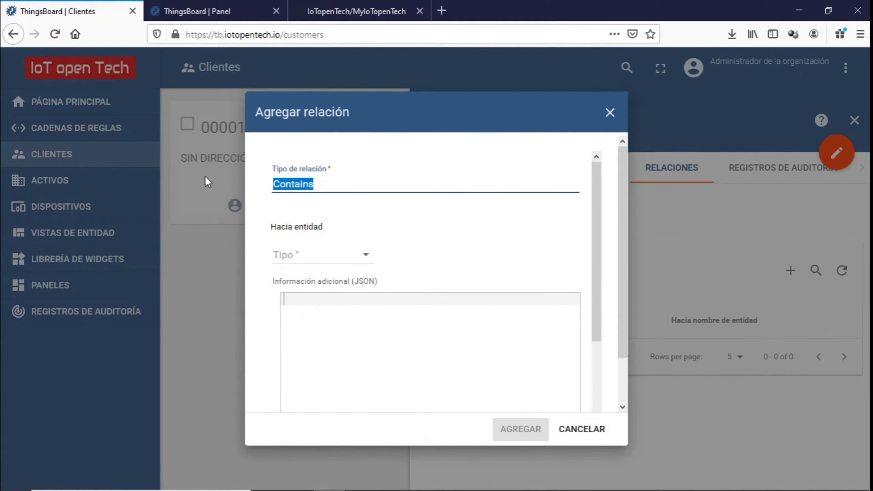
type("455fd7c0-8966-11ea-bd86-8fe980b3e9ea")
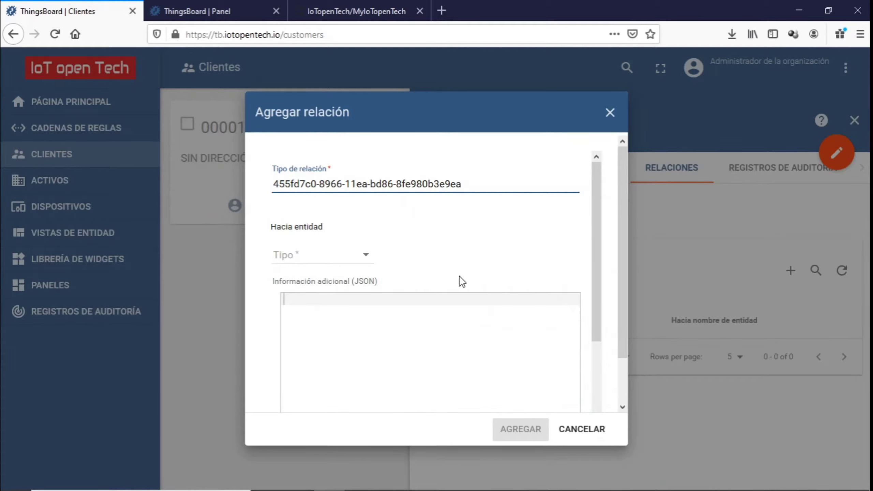
- Point the relation to the Activo entity 00001_ROOT and add it to the customer
left_click(367, 258)
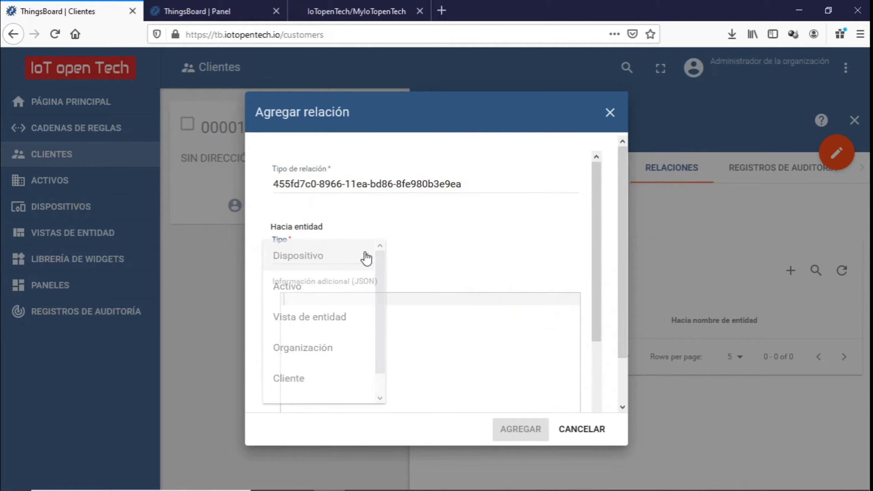
left_click(340, 287)
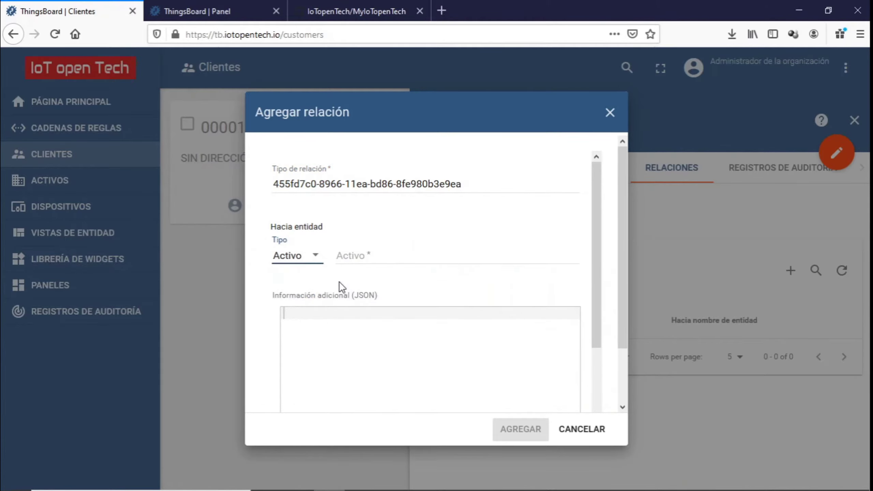
left_click(376, 255)
left_click(376, 278)
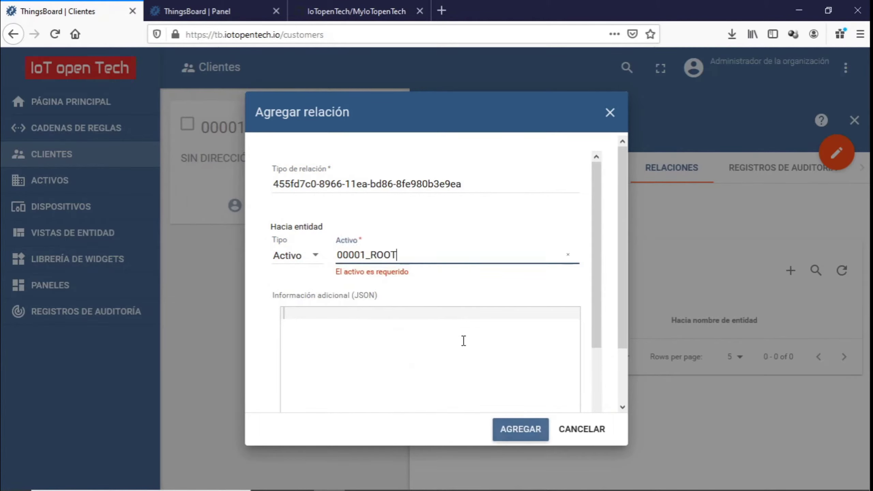
left_click(526, 426)
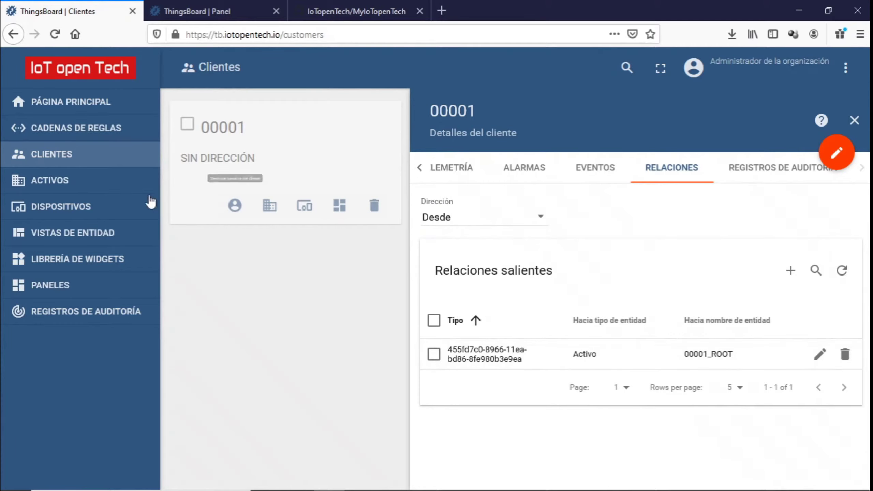
- Check the incoming (Hacia) relations of the 00001_ROOT asset
left_click(42, 189)
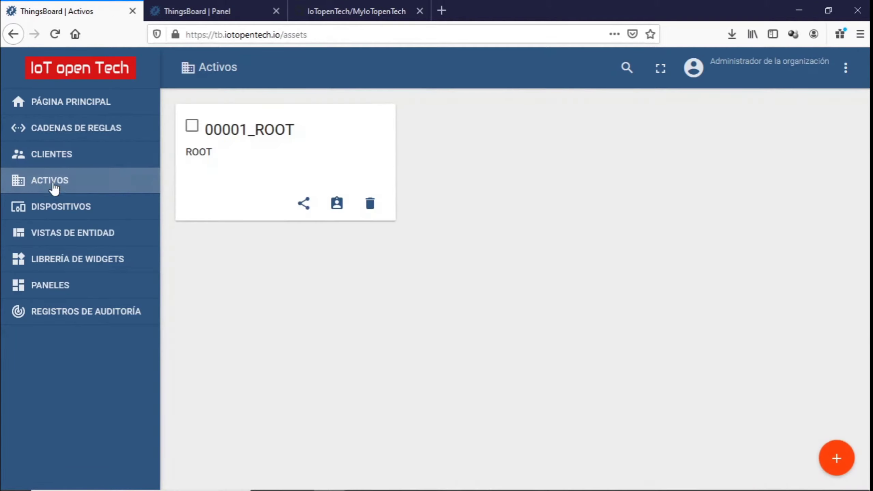
left_click(251, 138)
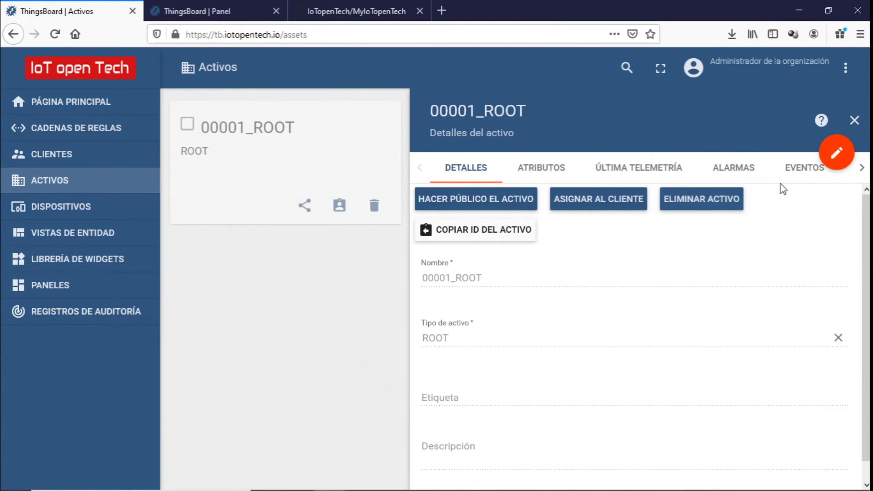
left_click(863, 169)
left_click(684, 171)
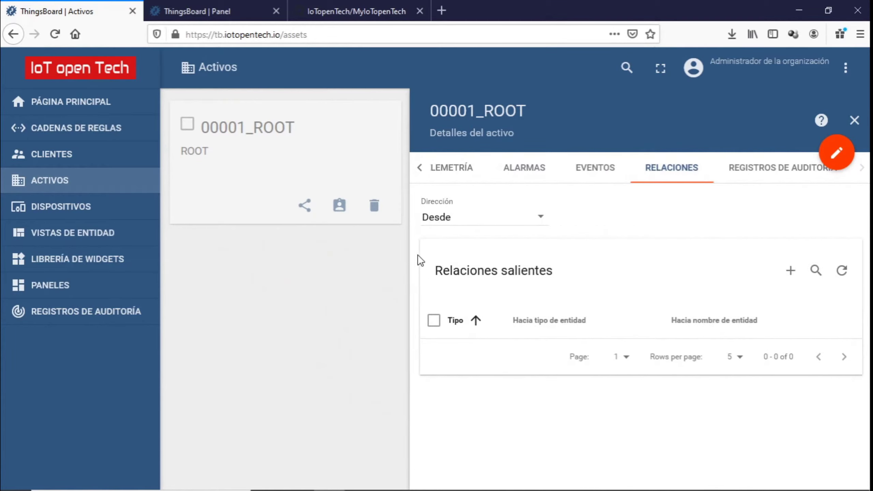
left_click(488, 223)
left_click(476, 252)
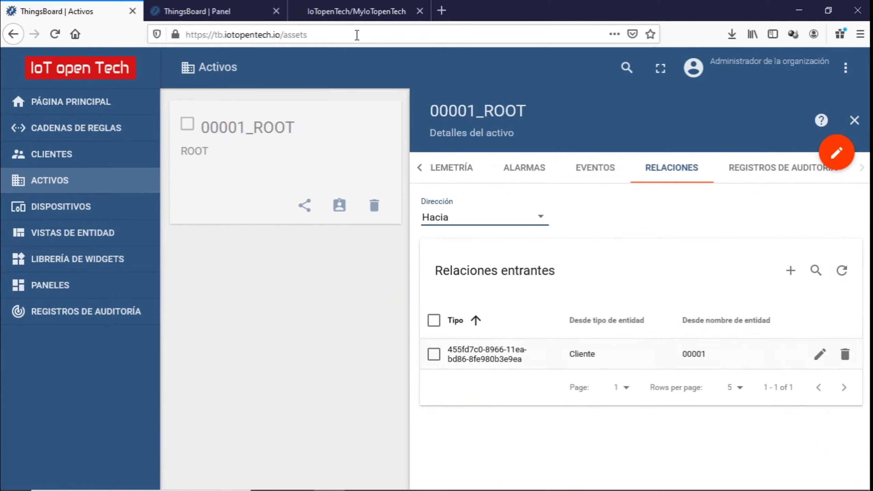
- Read the readme's instructions for the _CONTROL device and look at the assets and devices tree in the Configuración dashboard
left_click(357, 10)
scroll(403, 351, "down", 3)
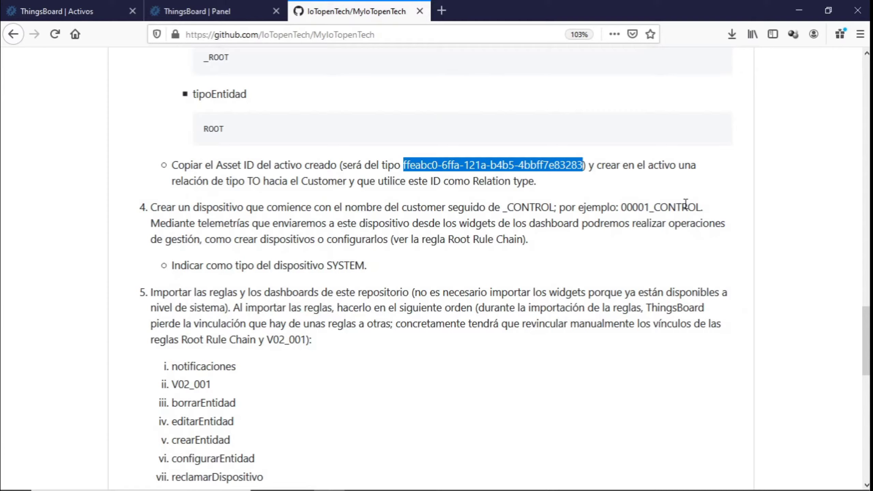
left_click(215, 13)
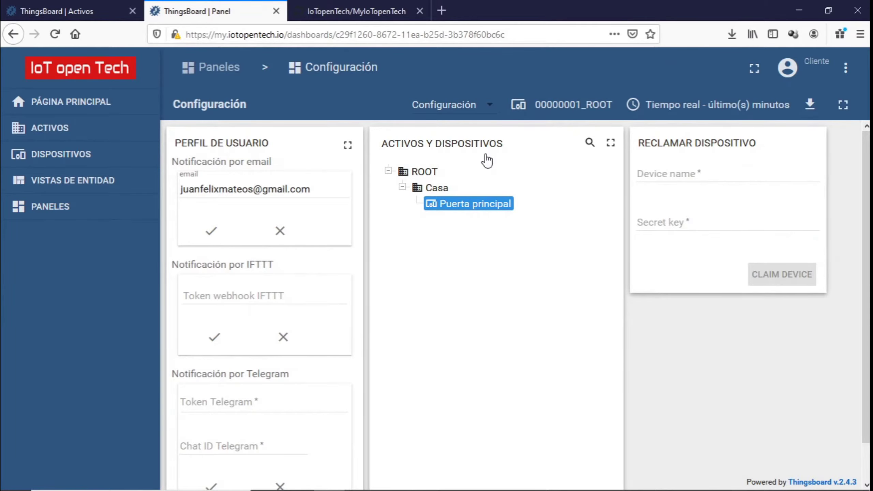
- Start a new device in the organization's ThingsBoard tenant and name it 00001_CONTROL
left_click(47, 8)
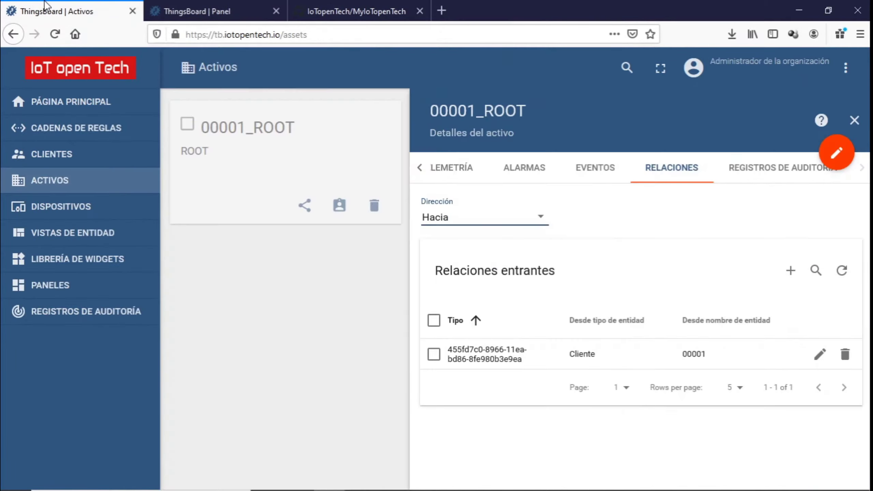
left_click(33, 208)
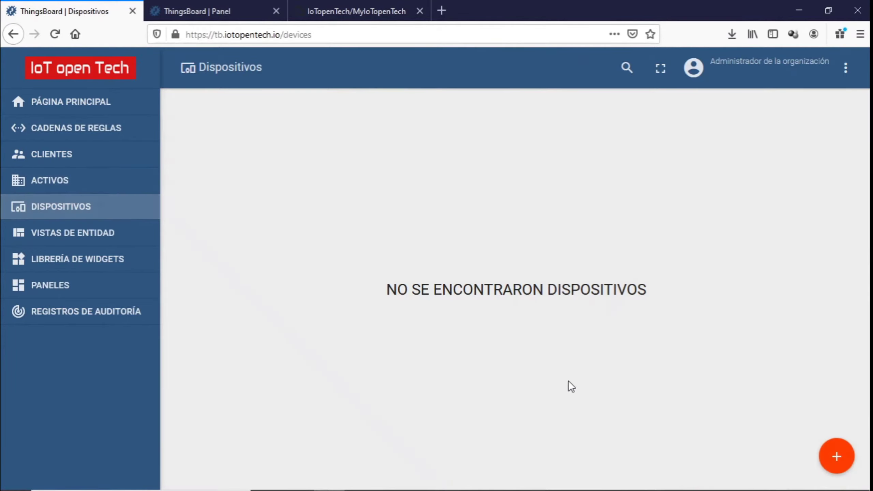
mouse_move(846, 460)
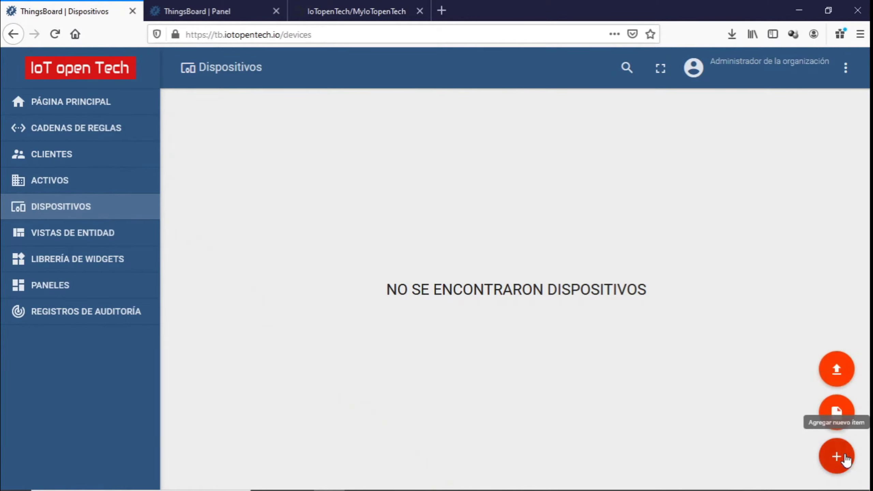
left_click(825, 417)
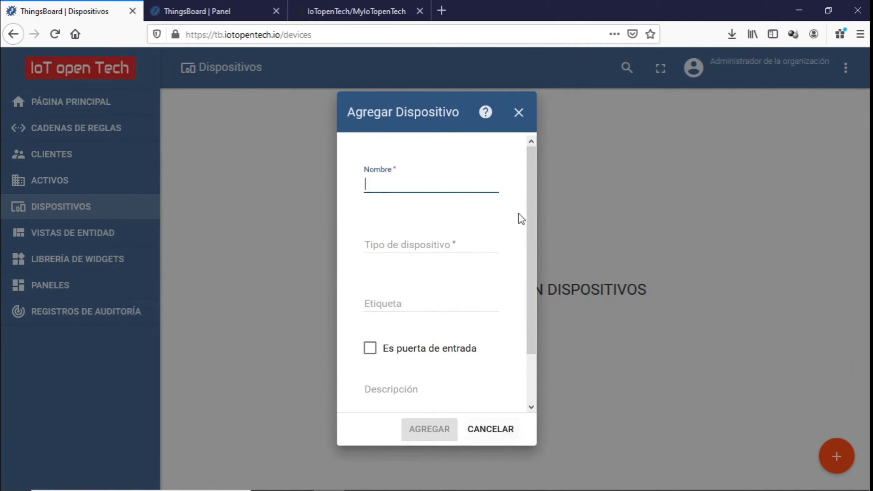
type("0000")
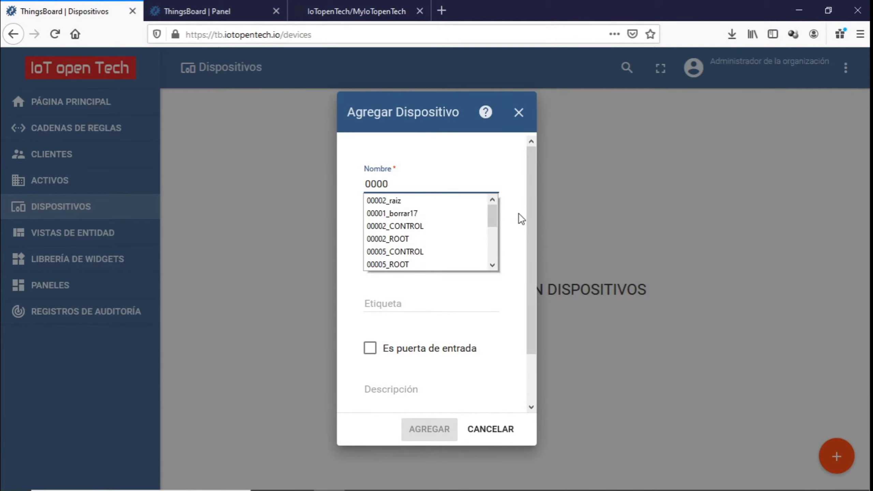
type("1_")
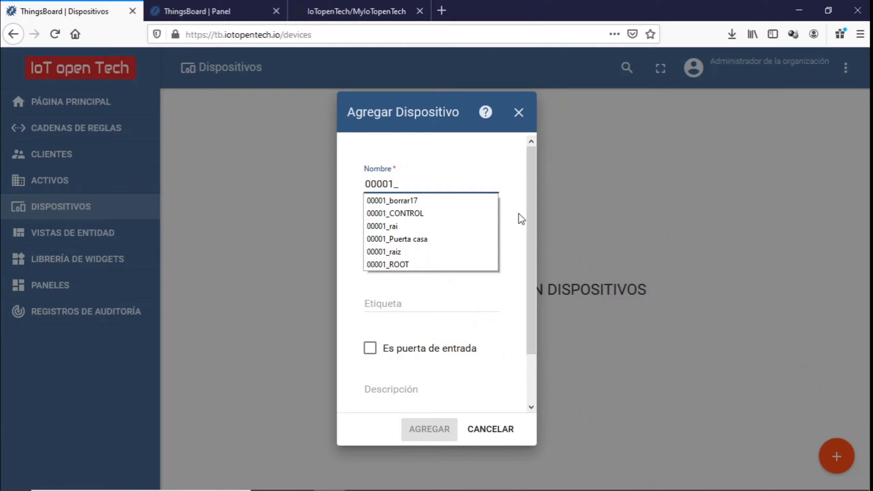
type("CONTROL")
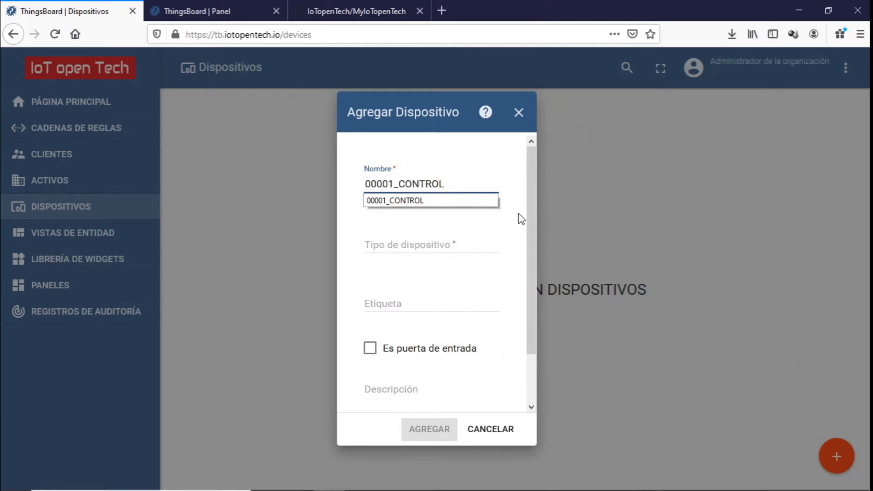
- Set the device type to SYSTEM, add the device, and dismiss the error notification
left_click(411, 244)
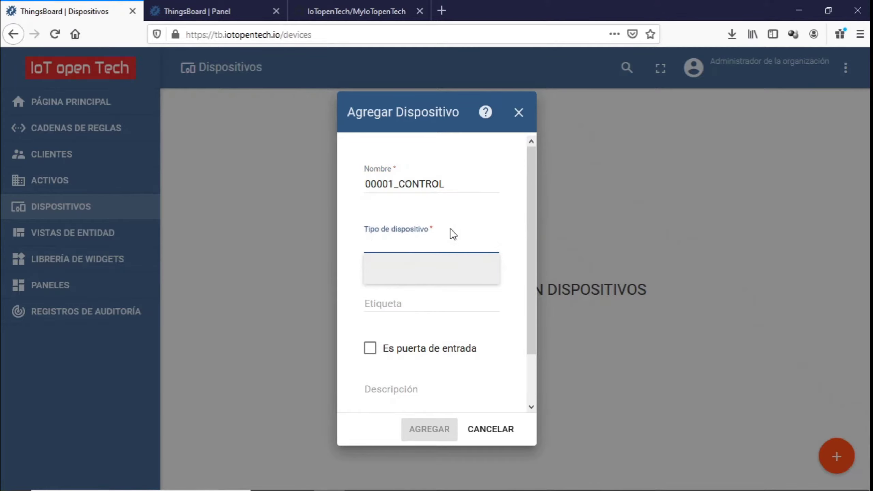
type("SYST")
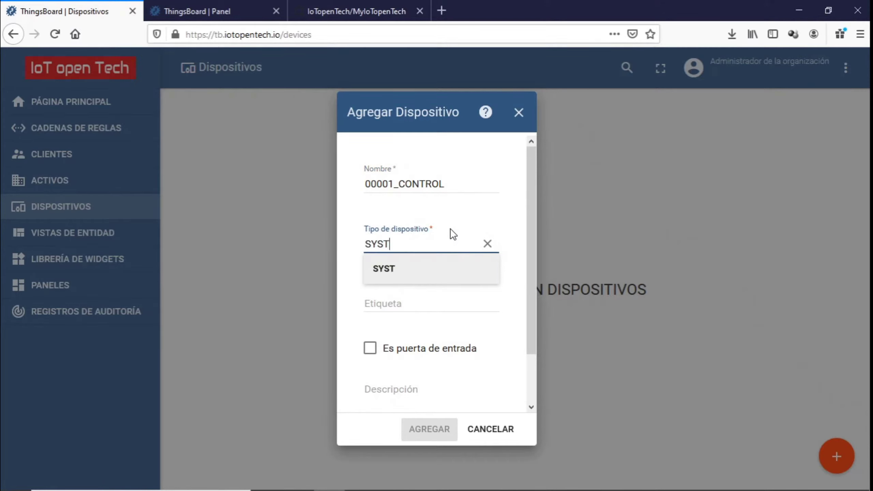
type("EM")
left_click(354, 286)
left_click(429, 430)
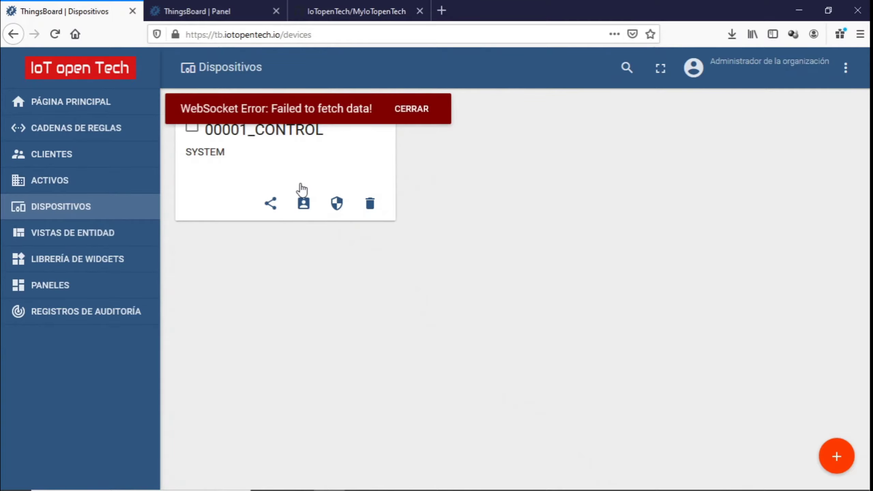
left_click(414, 109)
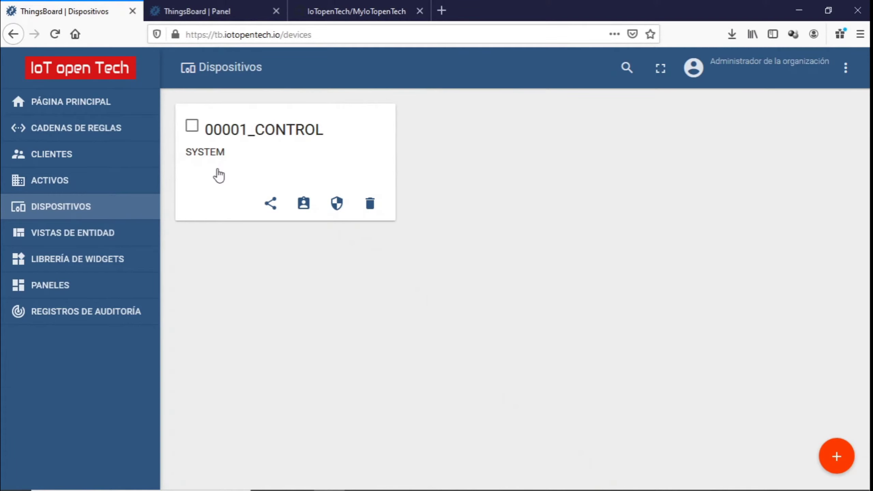
- Check the readme's rule import order, import the notificaciones rule chain from its JSON file, and save it
left_click(380, 7)
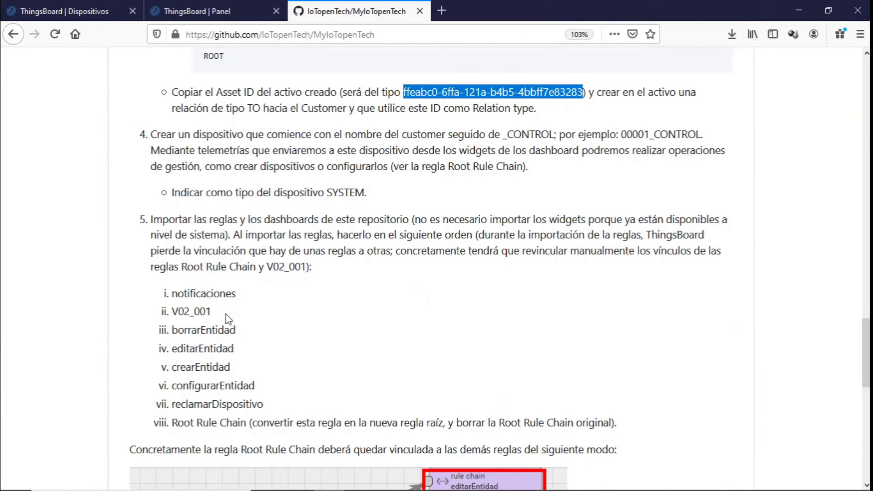
left_click(76, 10)
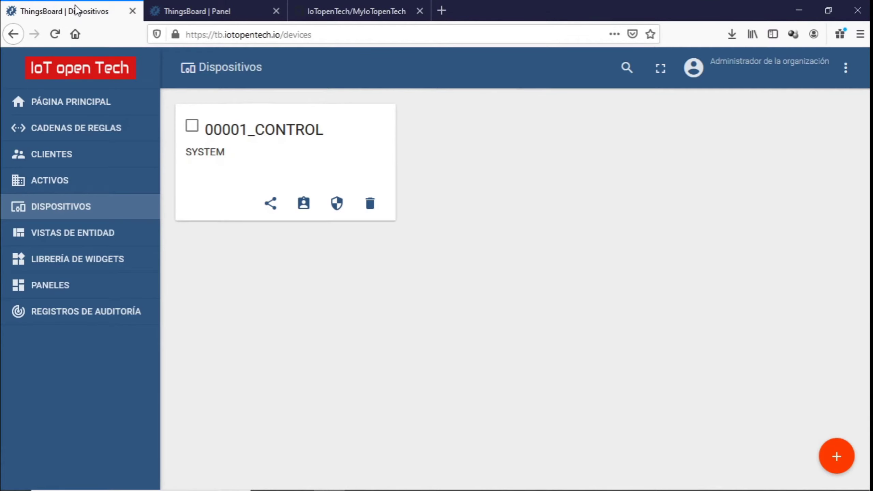
left_click(77, 132)
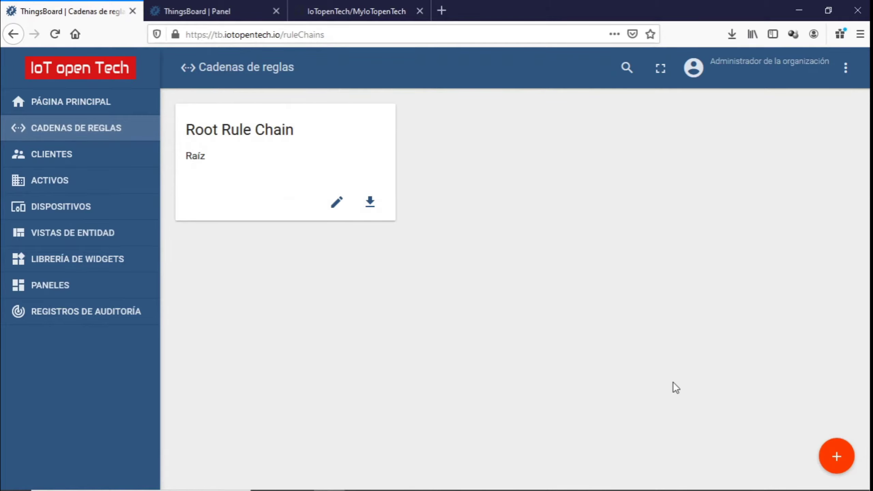
left_click(836, 459)
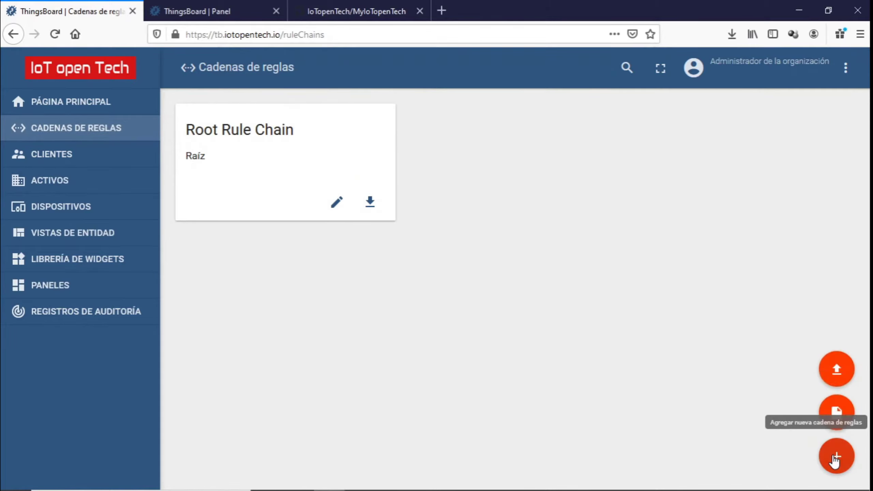
left_click(836, 369)
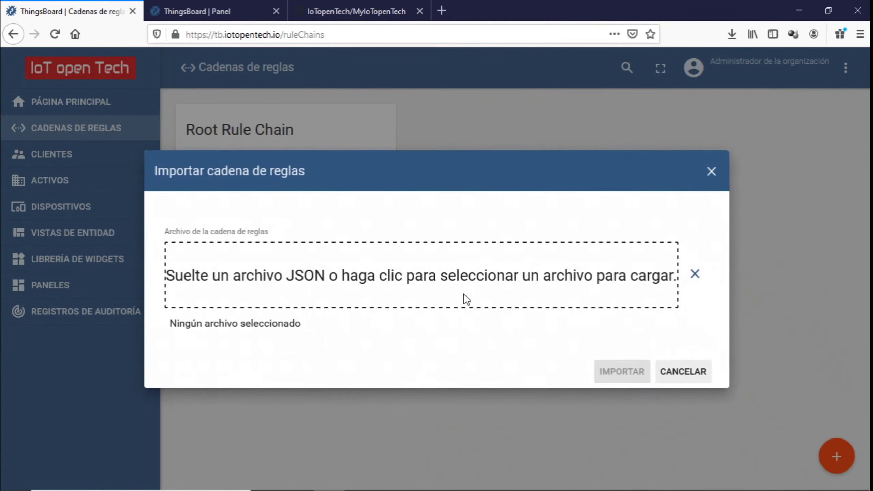
left_click(394, 277)
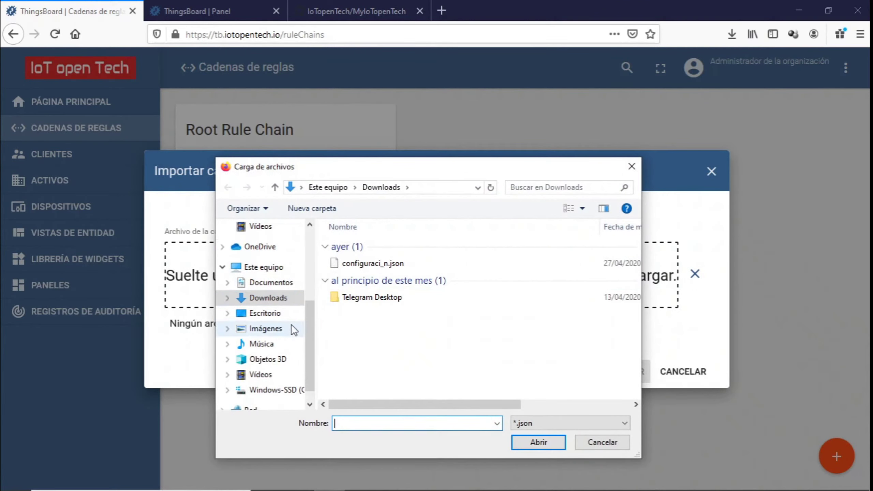
left_click_drag(311, 343, 315, 283)
double_click(373, 263)
left_click(619, 371)
left_click(793, 463)
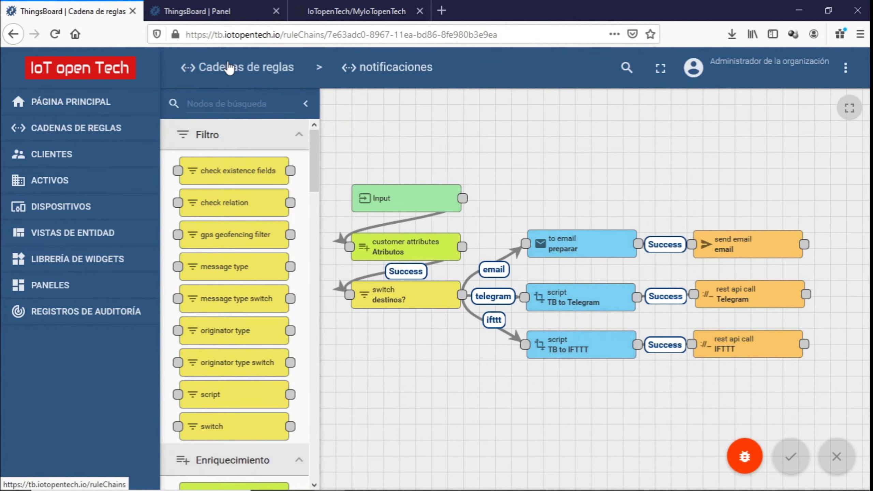
- Import the V02_001 rule chain from v02_001.json in the reglas folder
left_click(229, 68)
left_click(841, 463)
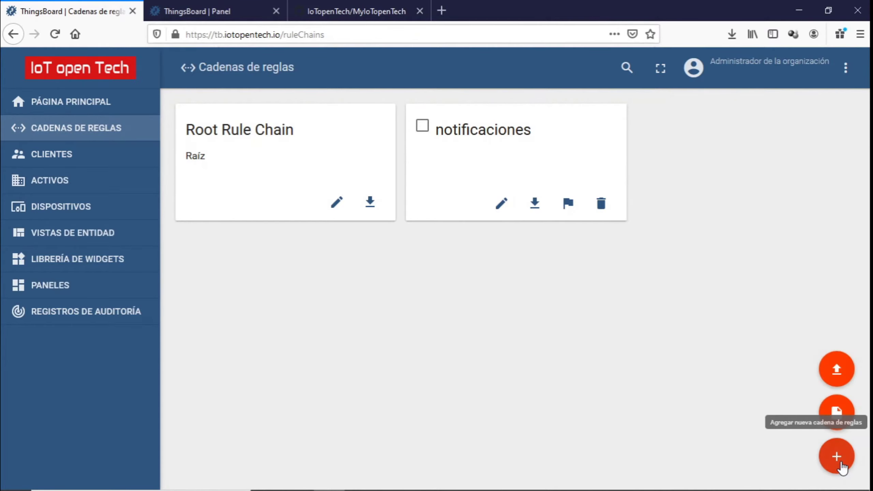
left_click(839, 363)
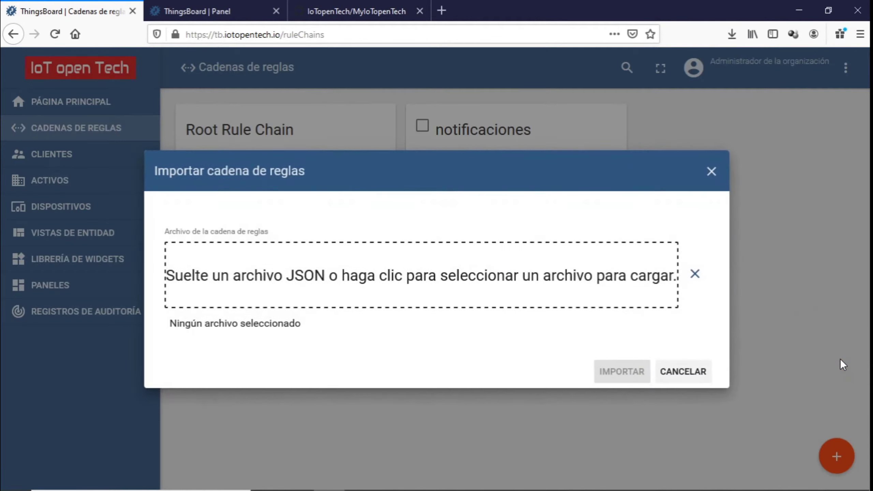
left_click(501, 296)
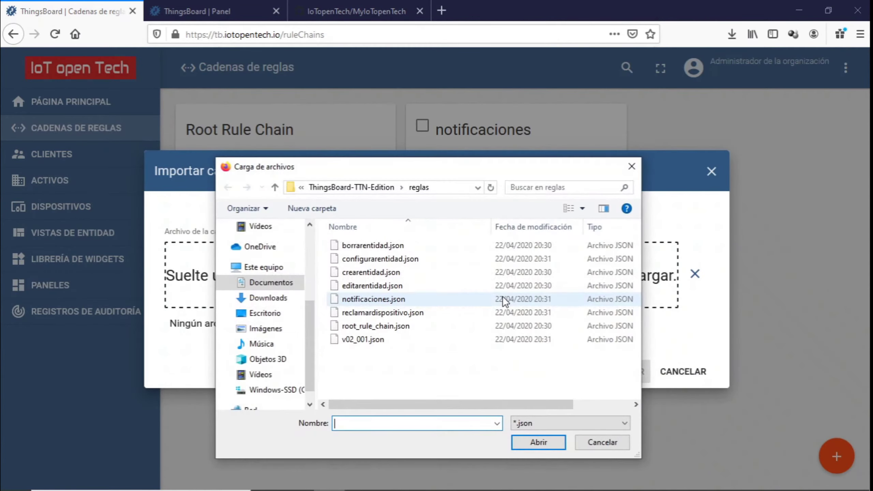
double_click(363, 340)
left_click(614, 374)
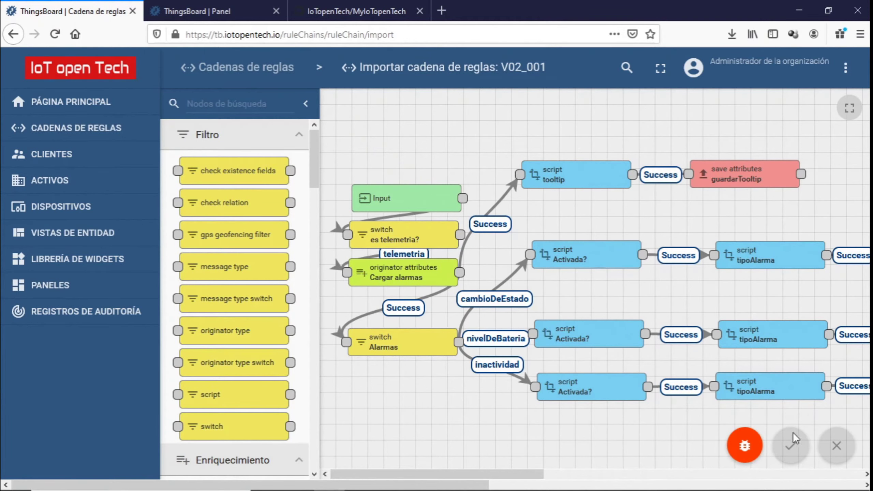
- Set the uppermost unresolved rule chain node in V02_001 to target notificaciones and apply the change
mouse_move(495, 465)
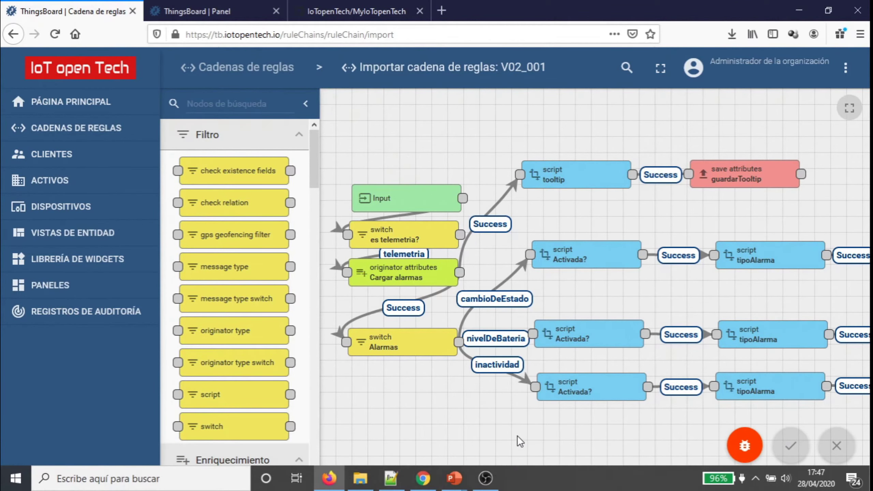
left_click_drag(512, 472, 838, 465)
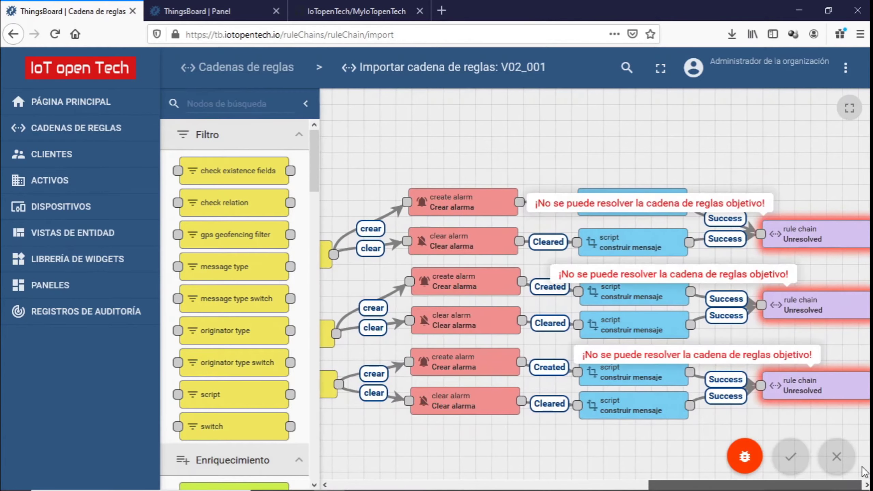
left_click(808, 234)
double_click(809, 236)
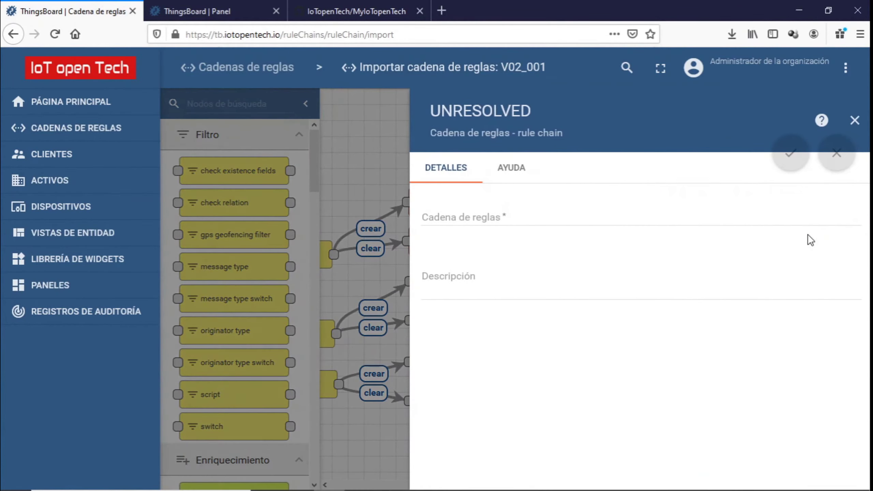
left_click(490, 212)
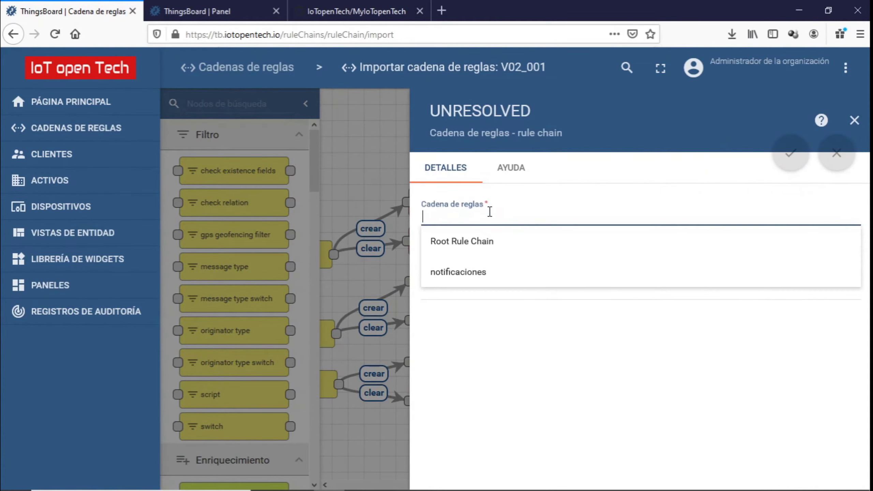
left_click(471, 273)
left_click(793, 156)
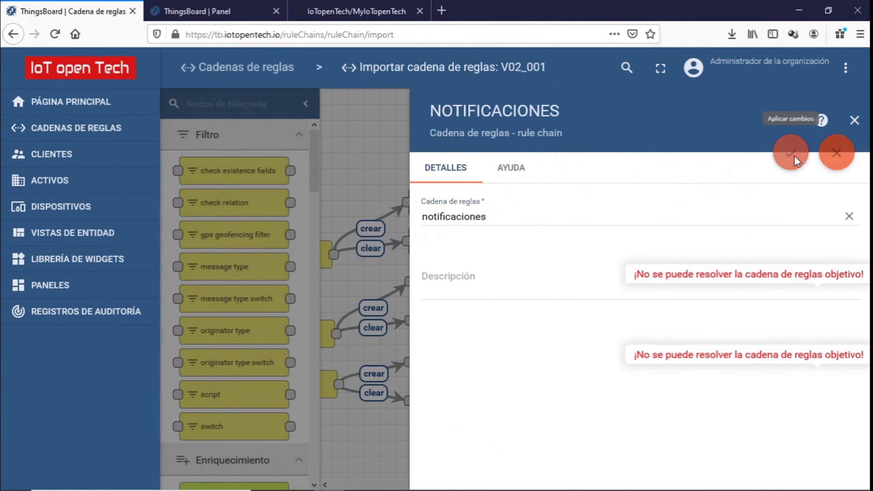
left_click(856, 121)
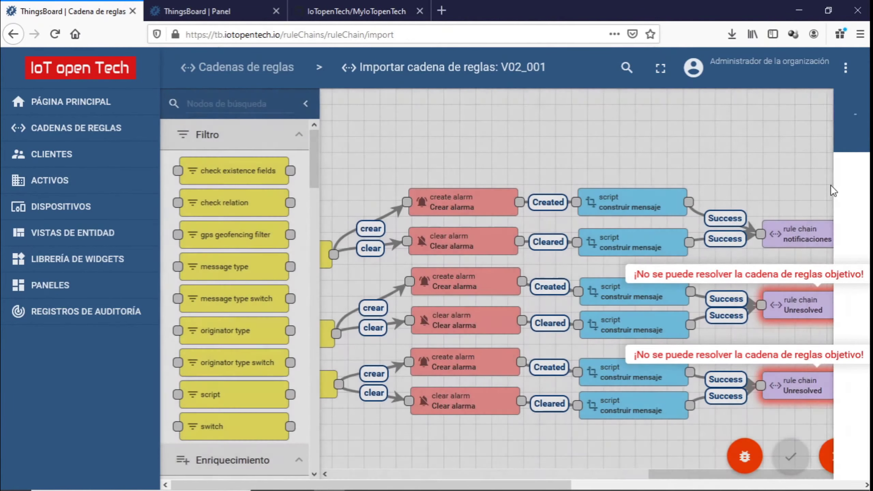
- Set the middle alarm branch's unresolved rule chain node to notificaciones and apply the change
left_click(813, 306)
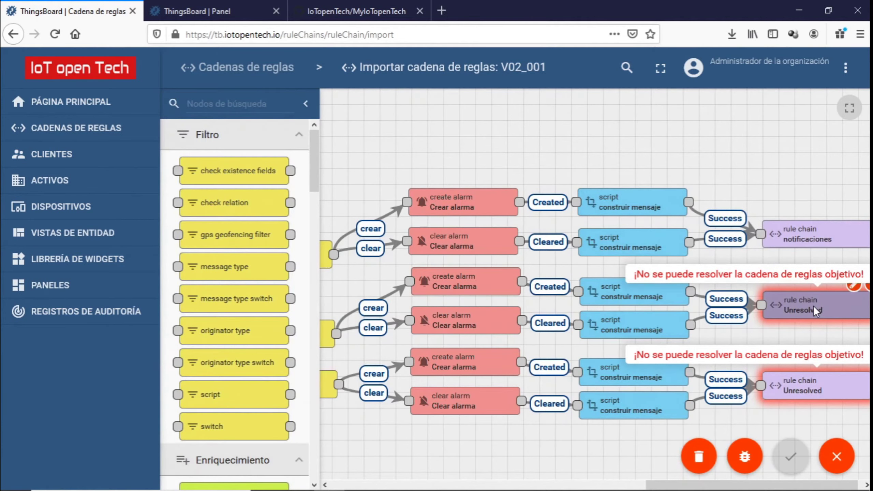
double_click(813, 305)
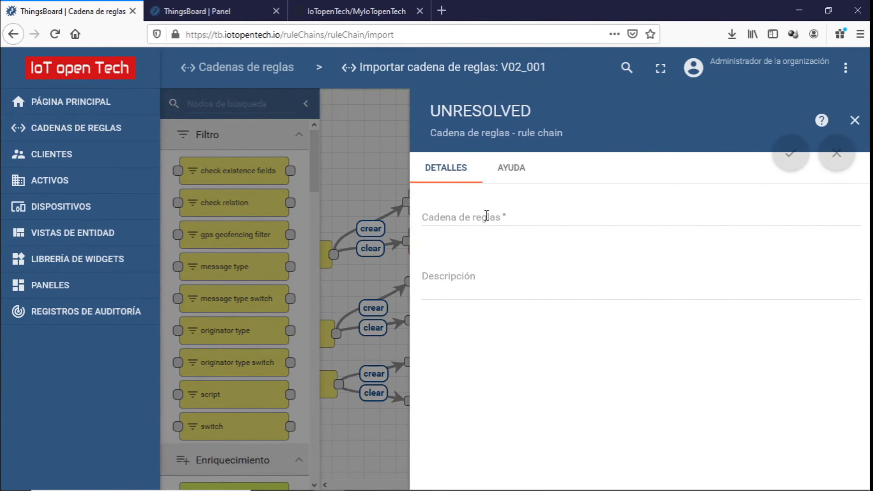
left_click(483, 216)
left_click(471, 281)
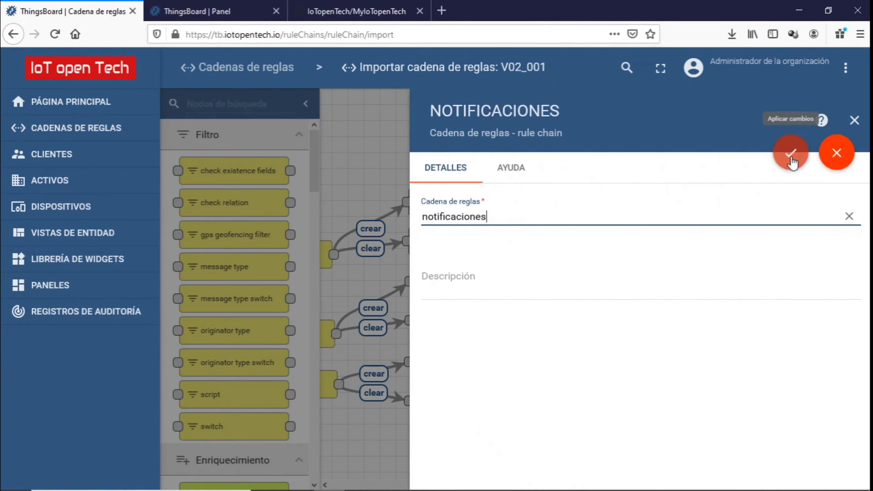
left_click(791, 153)
left_click(855, 144)
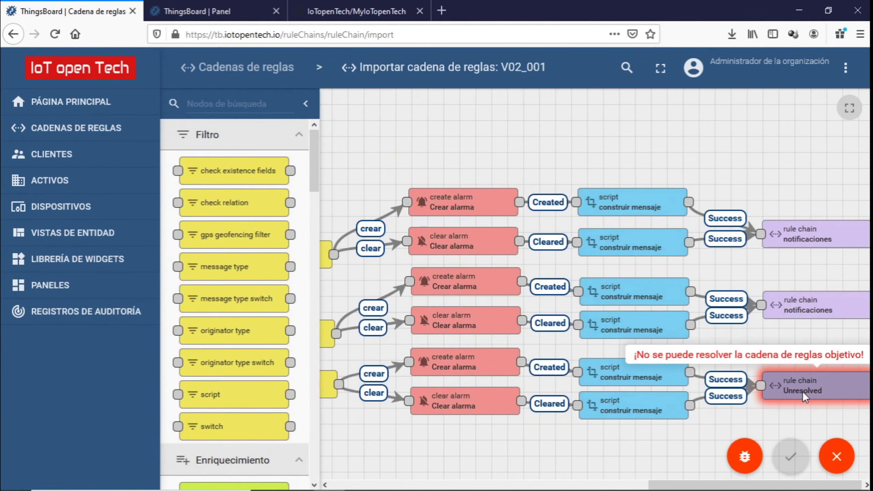
- Set the lowest branch's unresolved rule chain node to notificaciones and save the V02_001 rule chain
double_click(802, 392)
left_click(452, 215)
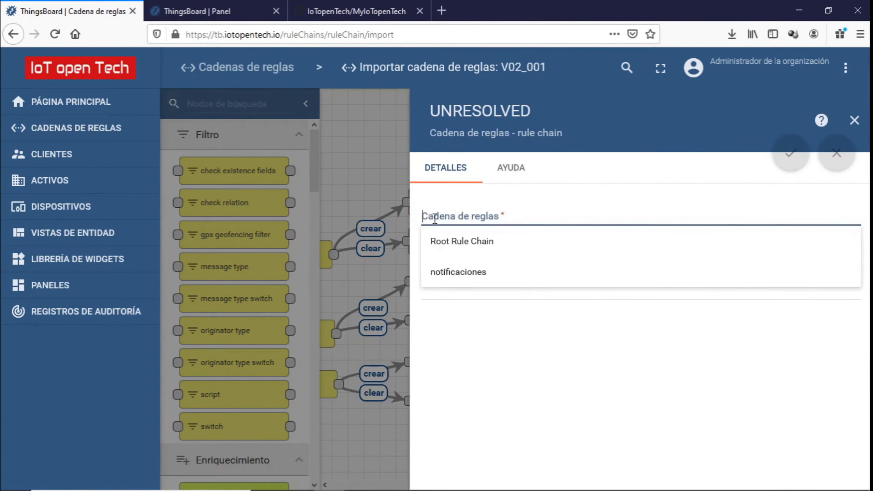
left_click(450, 274)
left_click(787, 157)
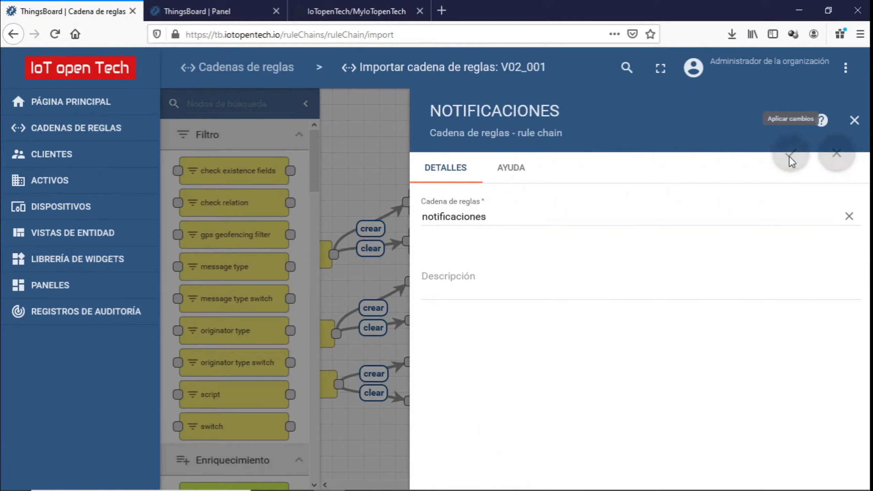
left_click(855, 120)
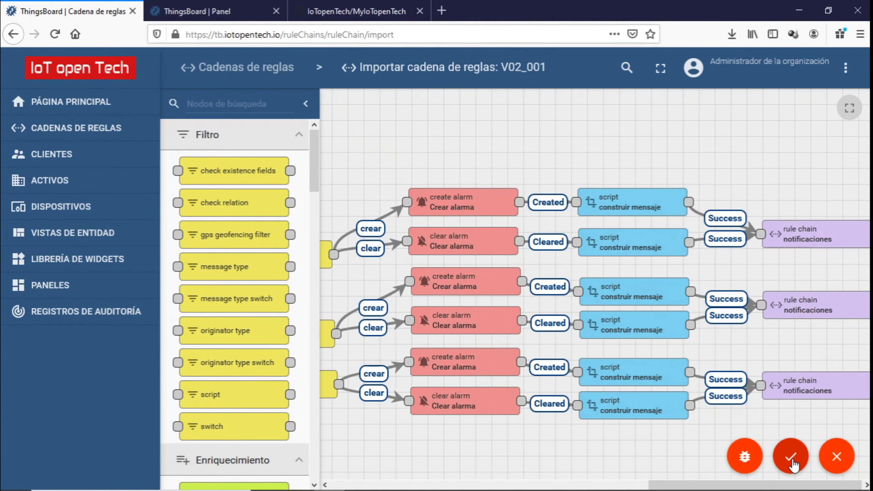
left_click(791, 459)
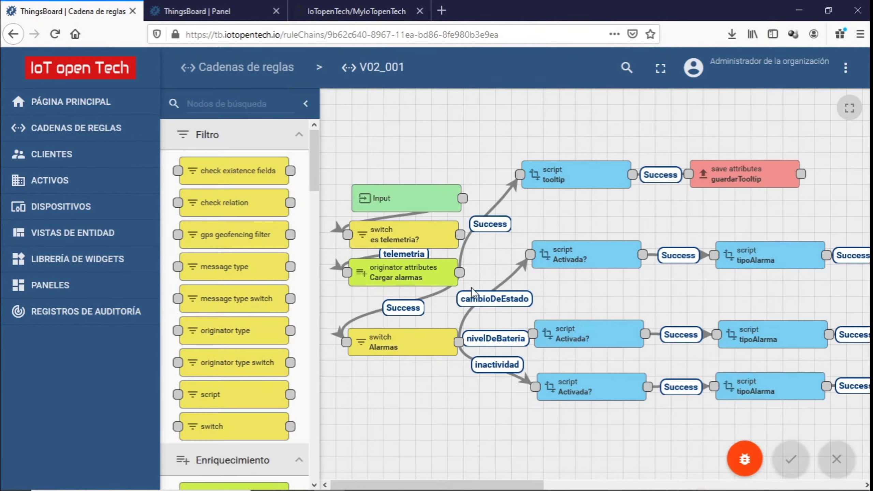
- Import the borrarEntidad rule chain from borrarentidad.json and save it
left_click(213, 68)
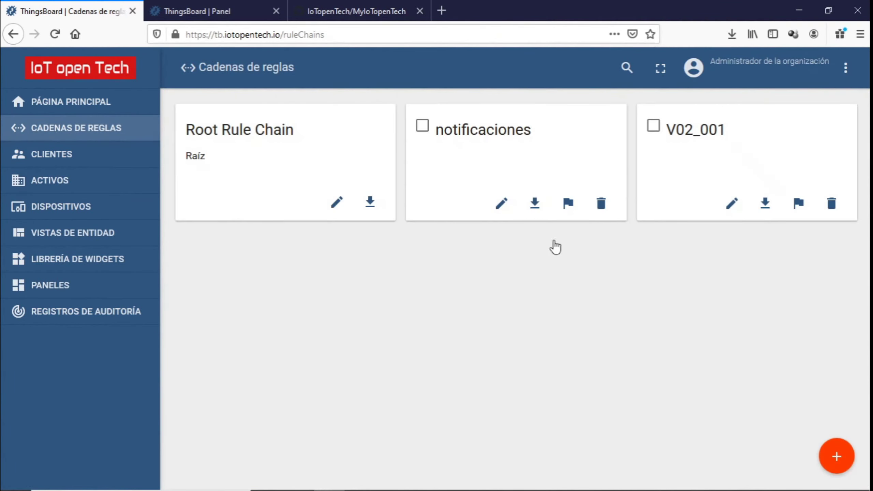
mouse_move(836, 456)
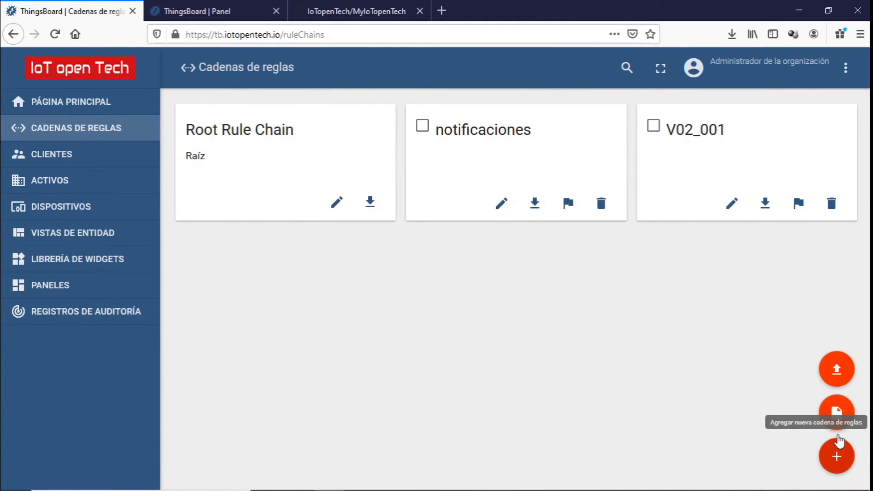
left_click(836, 372)
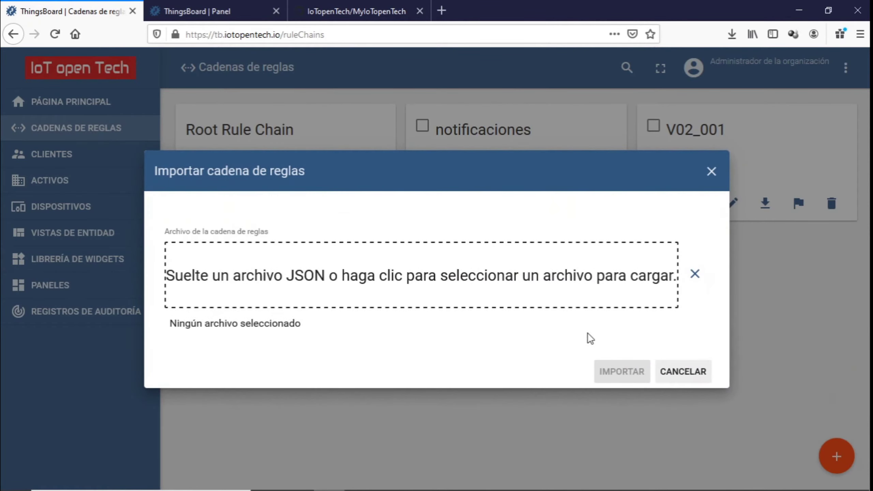
left_click(456, 299)
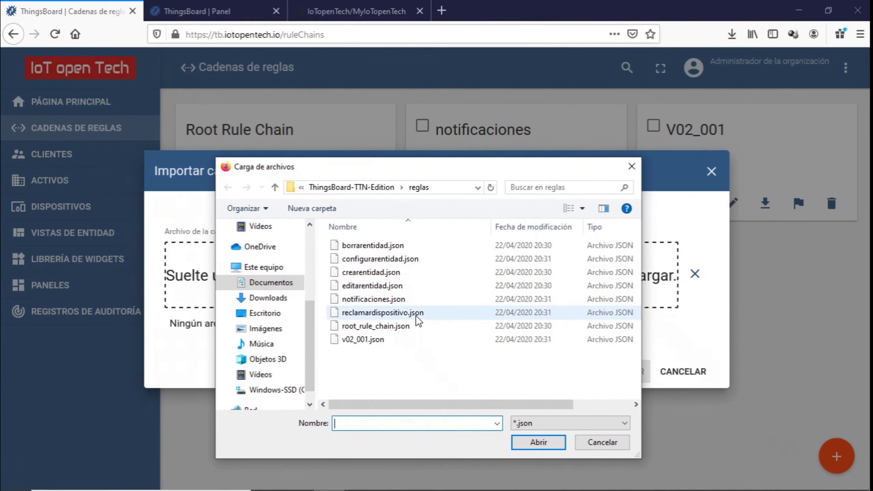
double_click(371, 245)
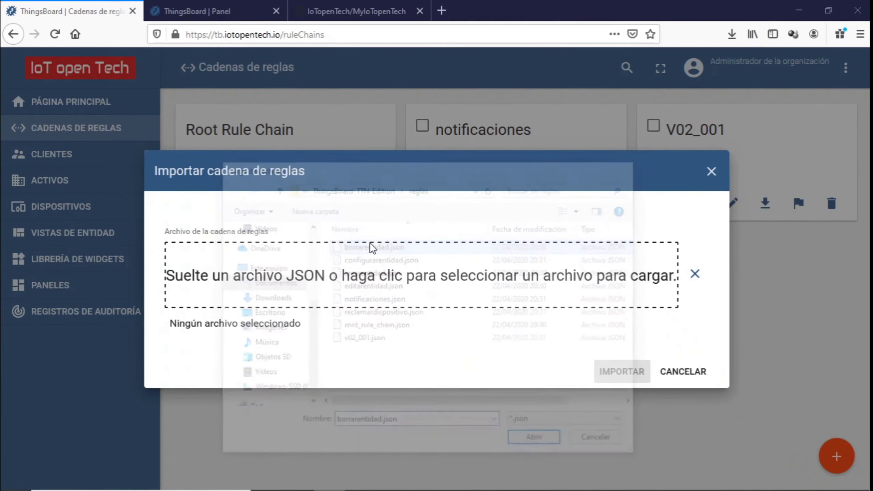
left_click(617, 374)
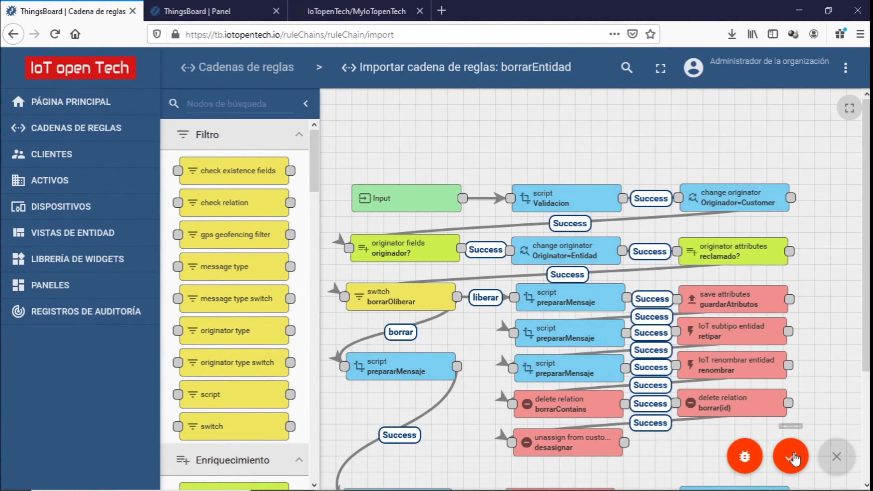
left_click(791, 457)
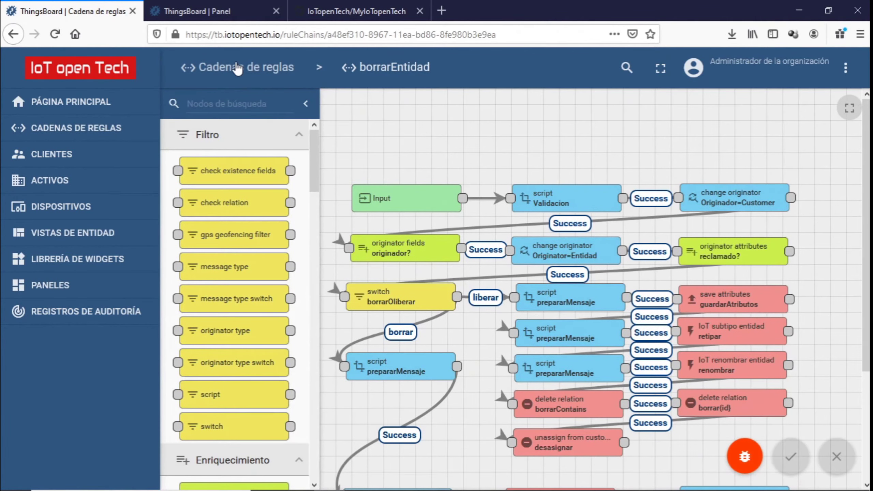
- Return to the rule chain list and import the editarEntidad rule chain from editarentidad.json
left_click(237, 68)
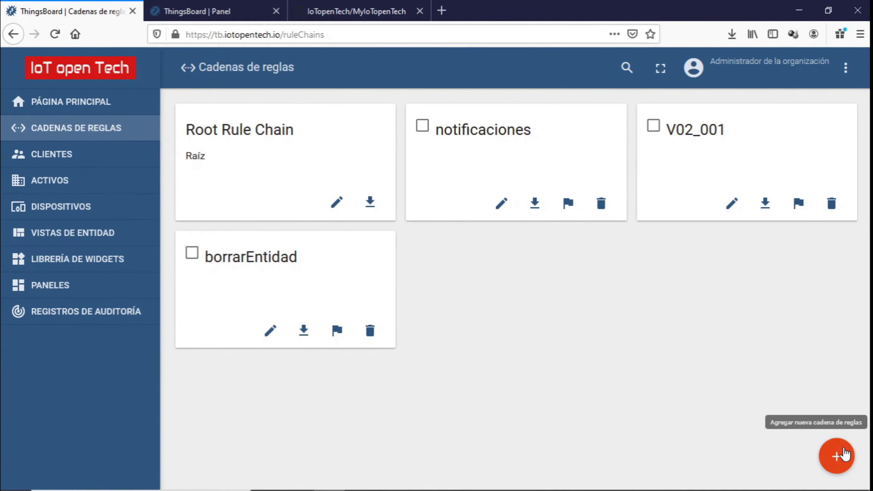
mouse_move(838, 454)
left_click(839, 374)
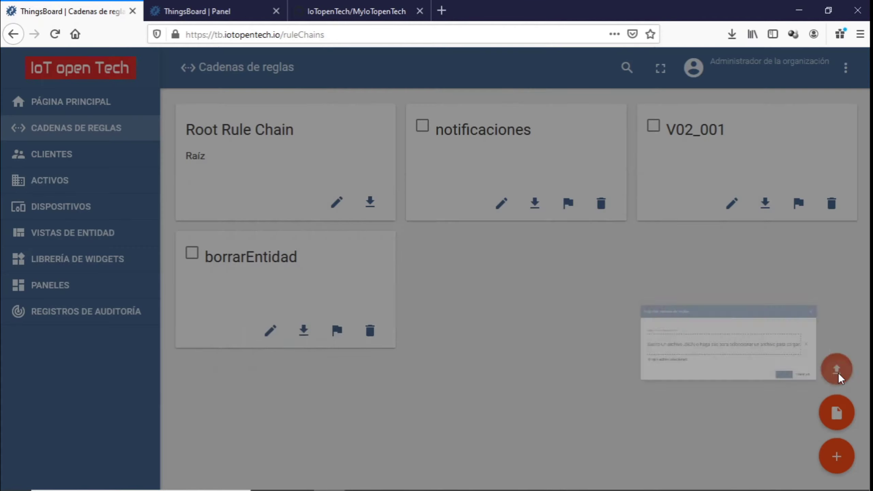
left_click(522, 279)
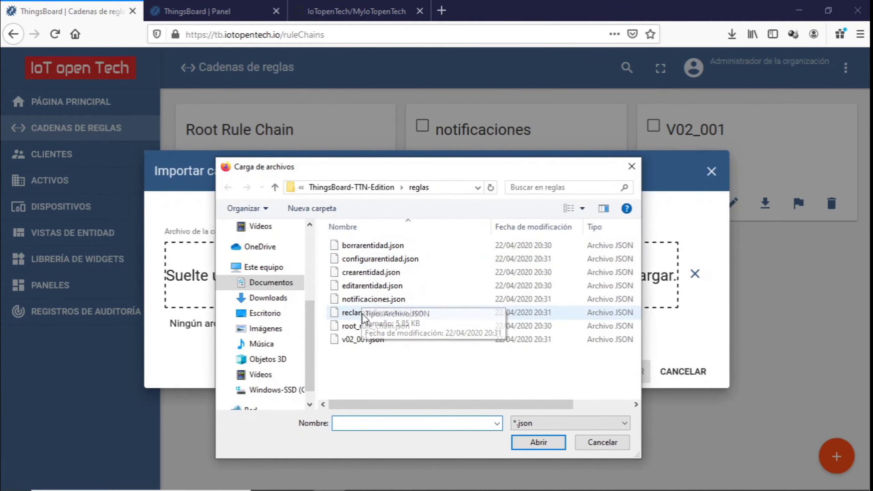
double_click(365, 285)
left_click(622, 372)
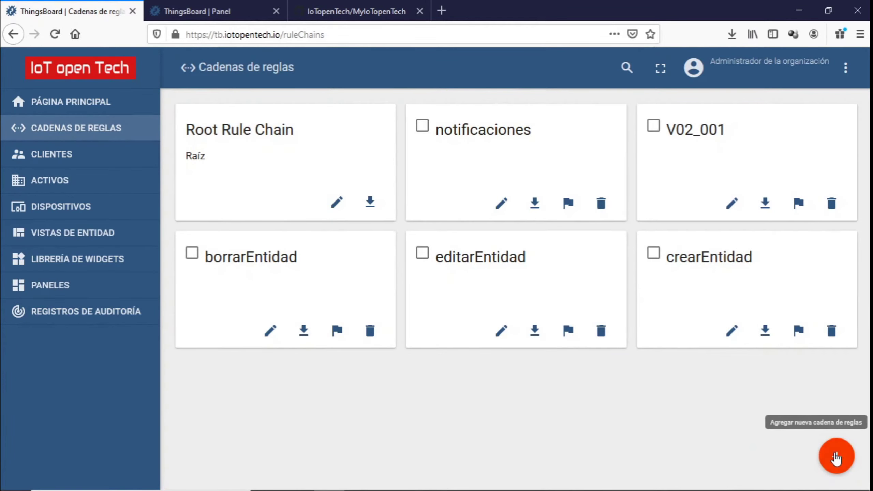
- Import the configurarEntidad rule chain from configurarentidad.json and save it
mouse_move(836, 459)
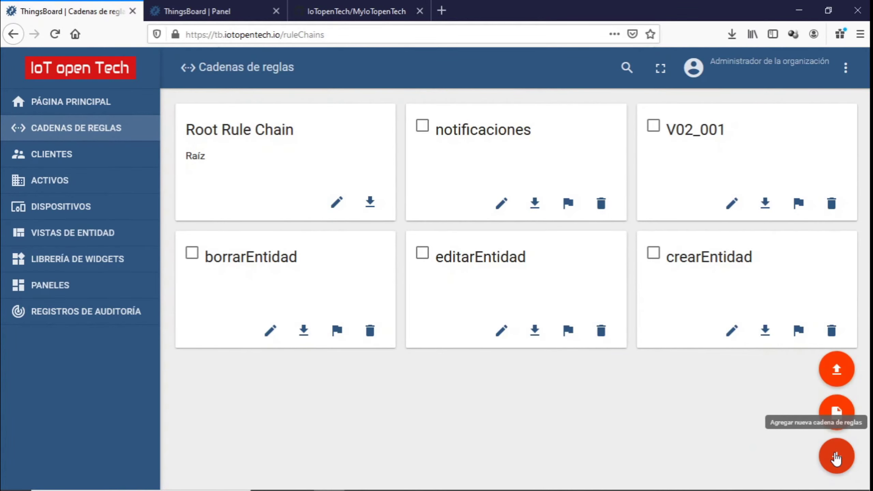
left_click(836, 368)
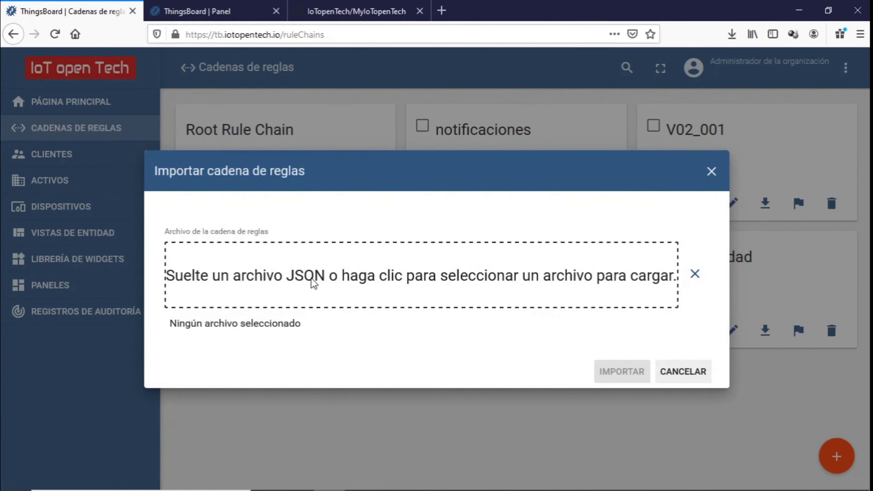
left_click(313, 284)
left_click(388, 261)
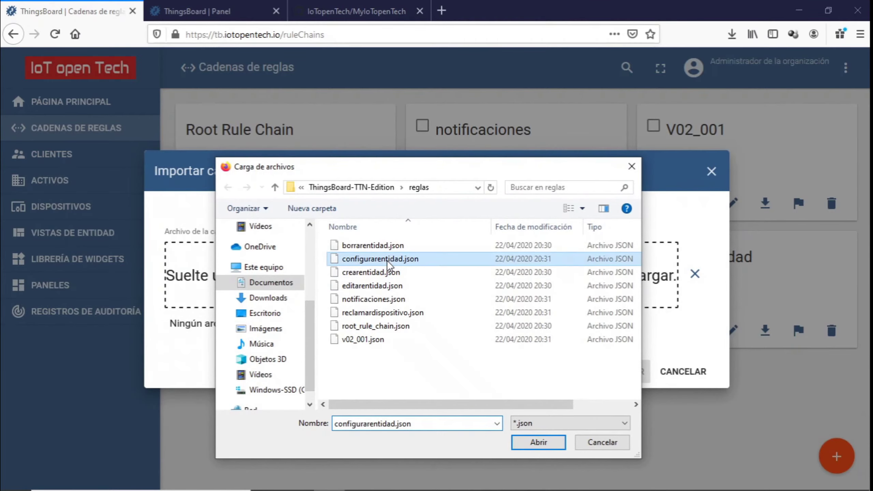
double_click(388, 262)
left_click(618, 371)
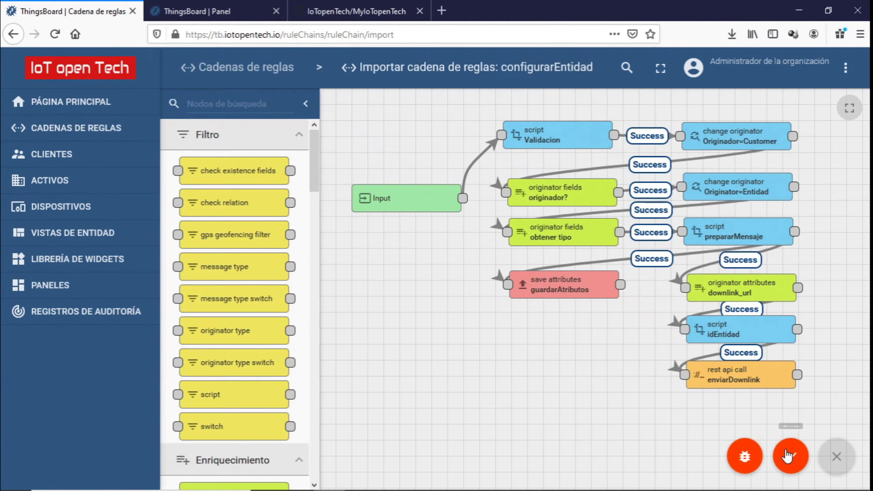
left_click(789, 454)
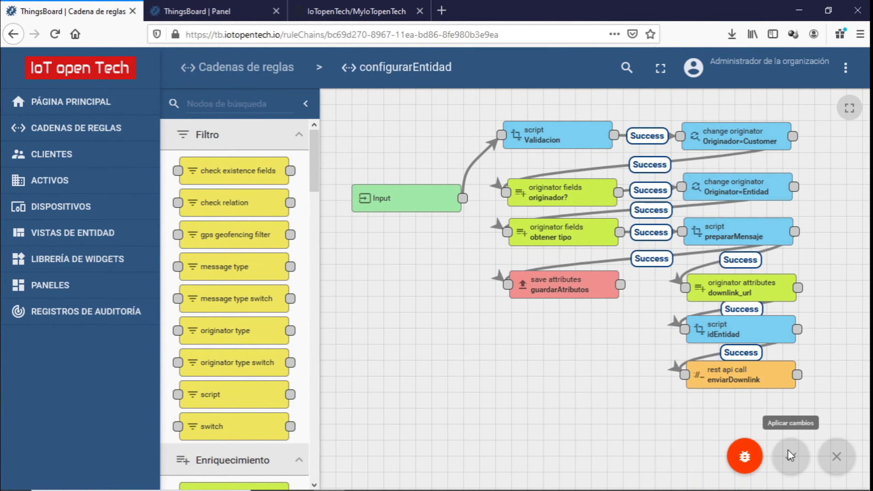
- Import the reclamarDispositivo rule chain from reclamardispositivo.json, save it, and return to the rule chain list
left_click(247, 67)
mouse_move(839, 461)
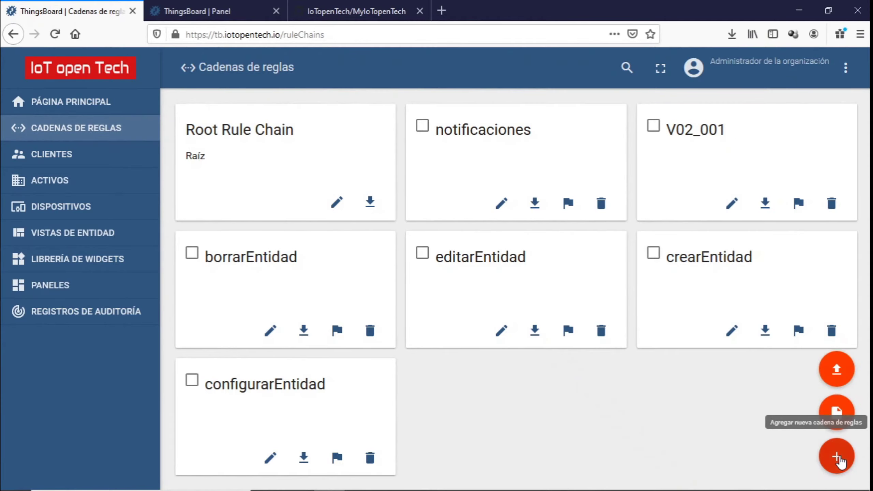
left_click(838, 367)
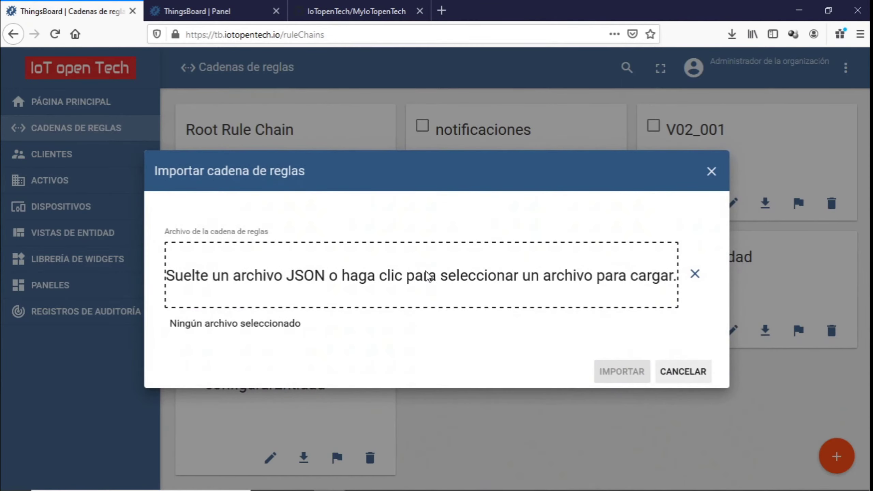
left_click(427, 275)
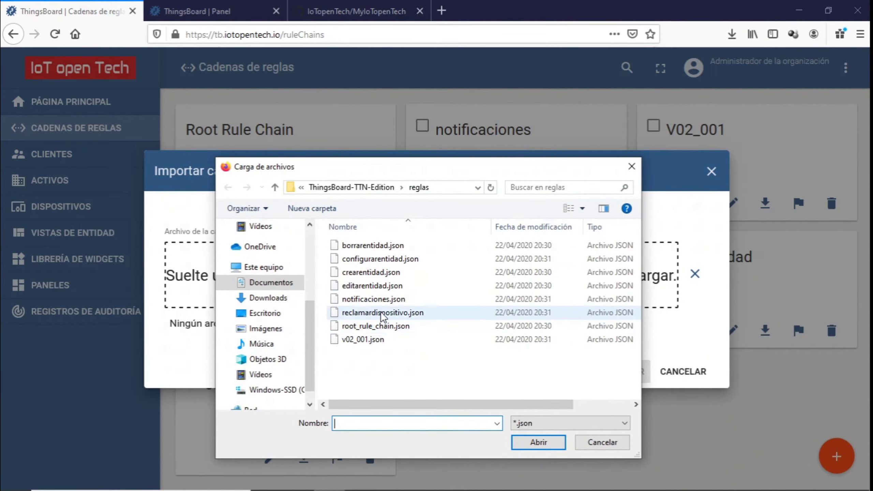
double_click(383, 312)
left_click(627, 372)
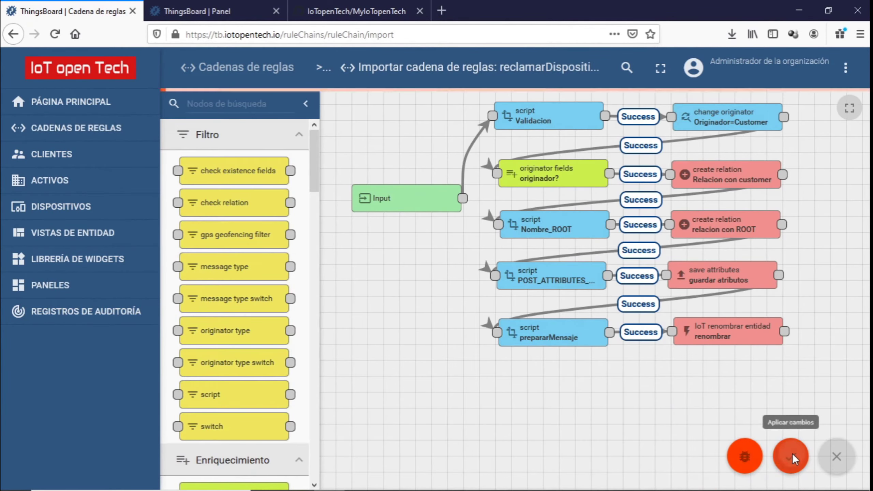
left_click(791, 456)
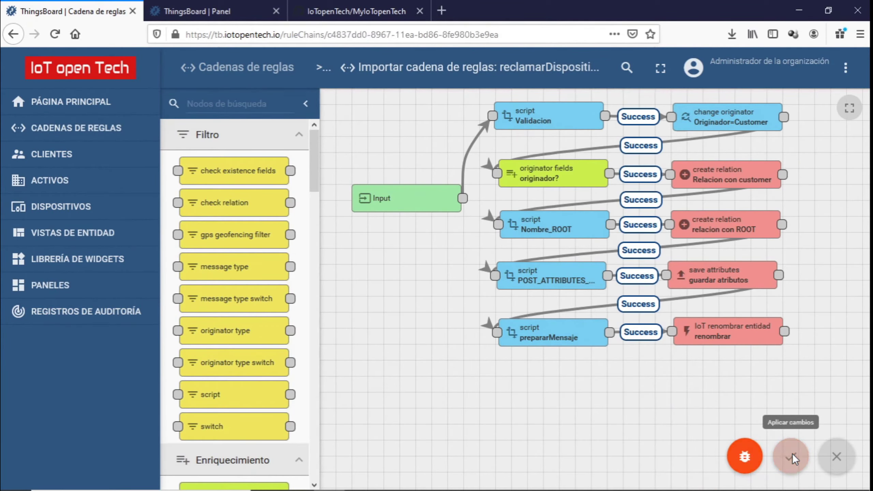
left_click(225, 71)
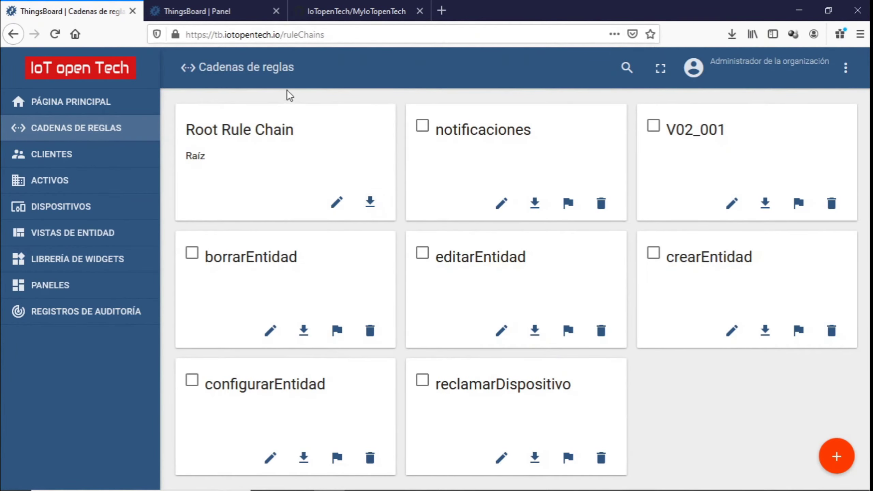